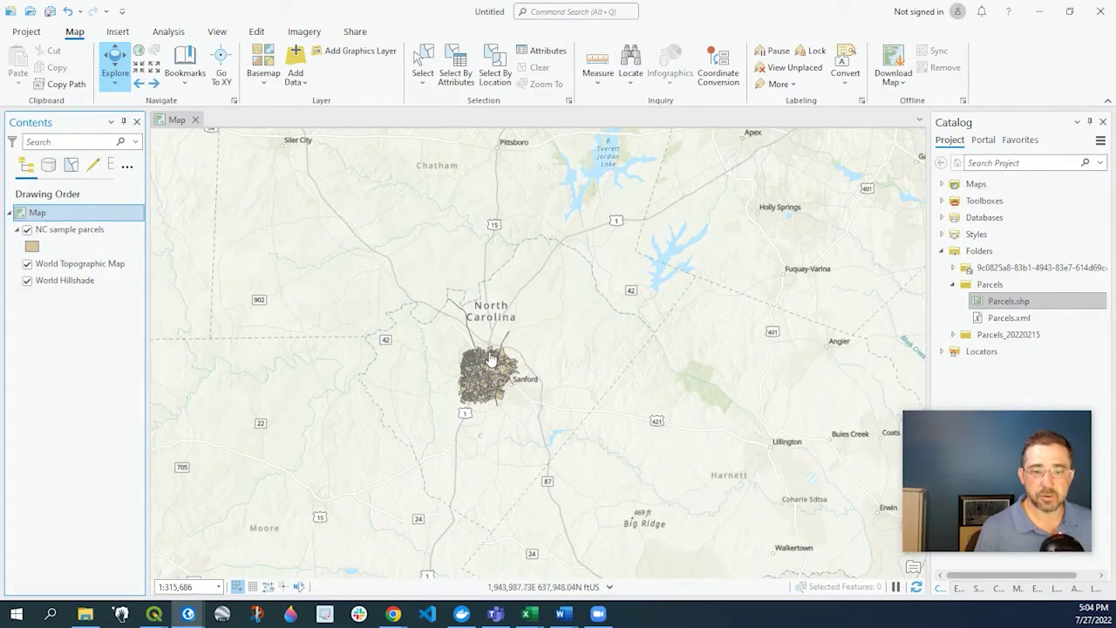
Check the map's coordinate system, NAD 1983 StatePlane North Carolina FIPS 3200 (US Feet), then cancel Map Properties.
{"action": "right_click", "coordinate": [42, 213]}
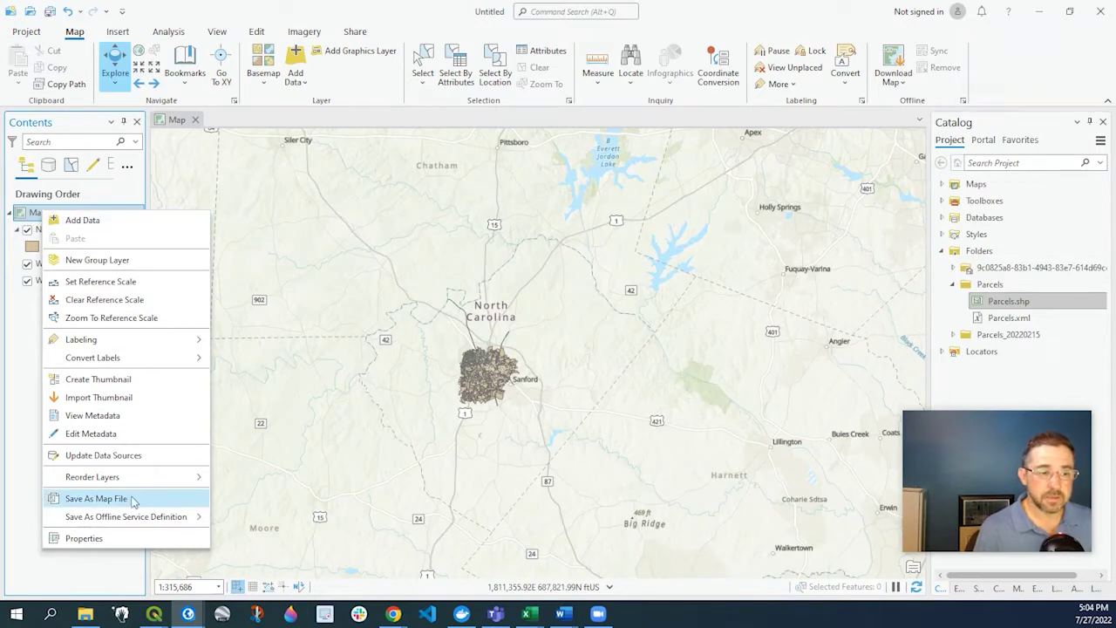
{"action": "left_click", "coordinate": [124, 537]}
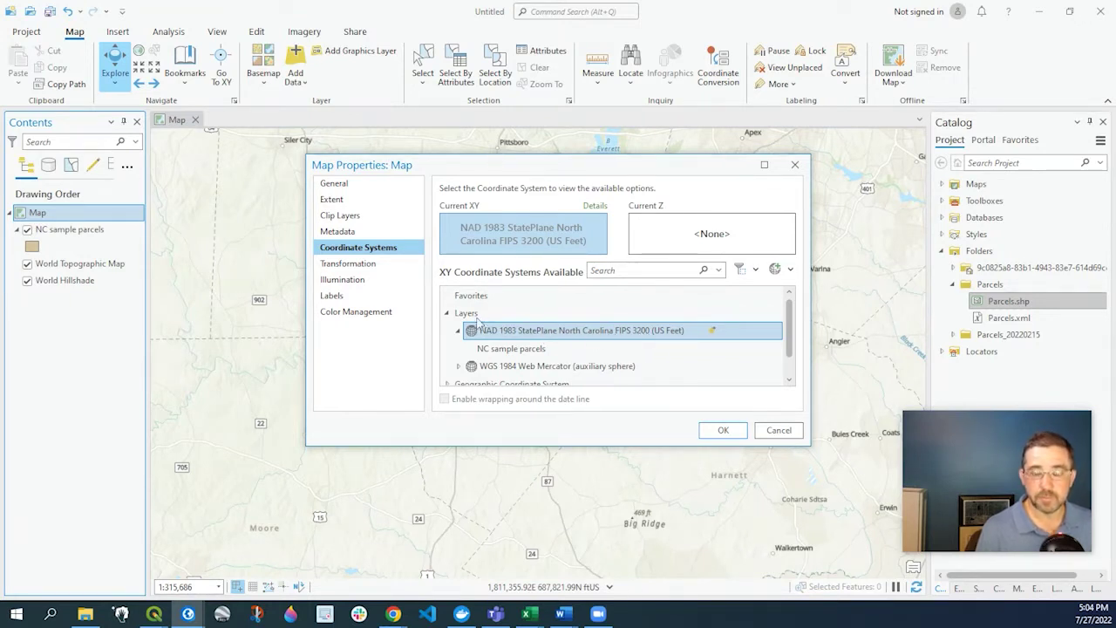
{"action": "left_click", "coordinate": [789, 431]}
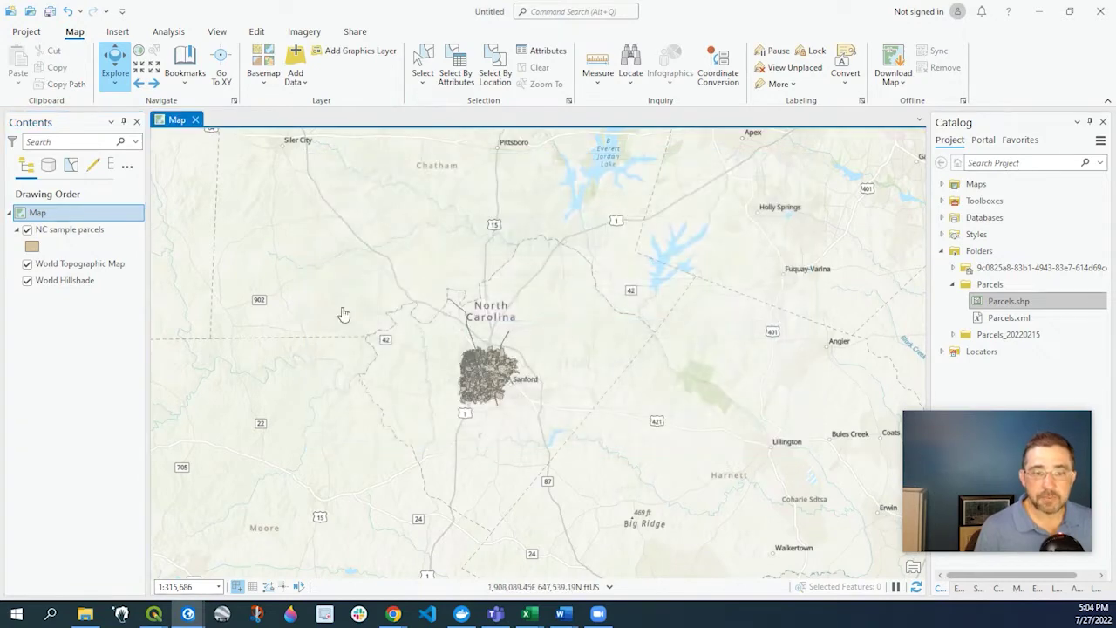
Reopen Map Properties, collapse the Layers group and expand Projected Coordinate System > State Plane.
{"action": "double_click", "coordinate": [39, 214]}
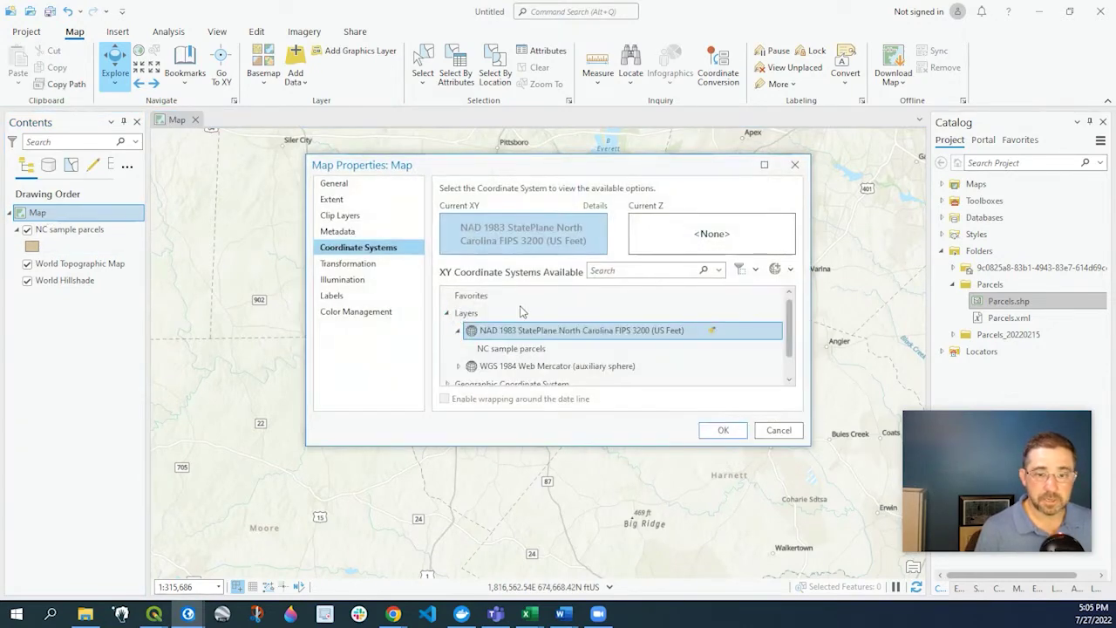
{"action": "scroll", "coordinate": [496, 347], "scroll_direction": "up", "scroll_amount": 1}
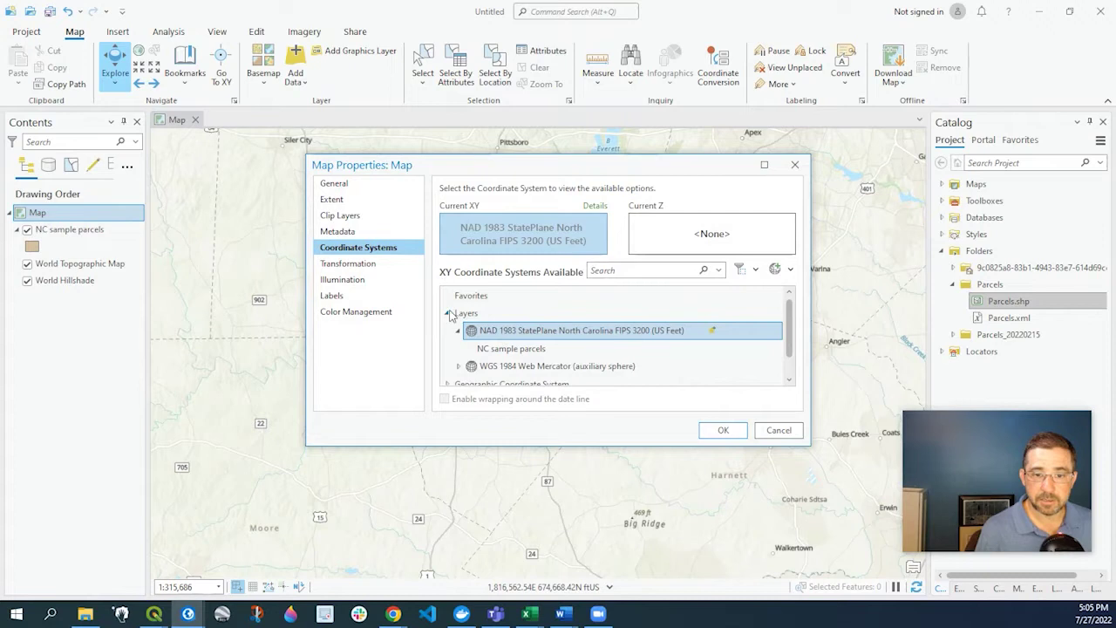
{"action": "left_click", "coordinate": [447, 312]}
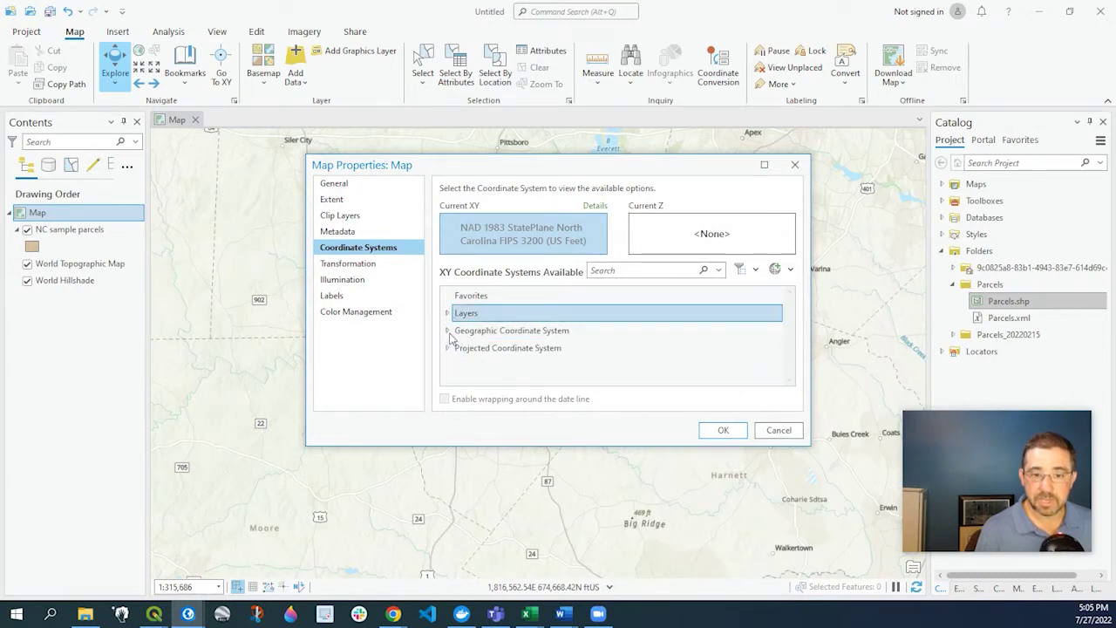
{"action": "left_click", "coordinate": [448, 348]}
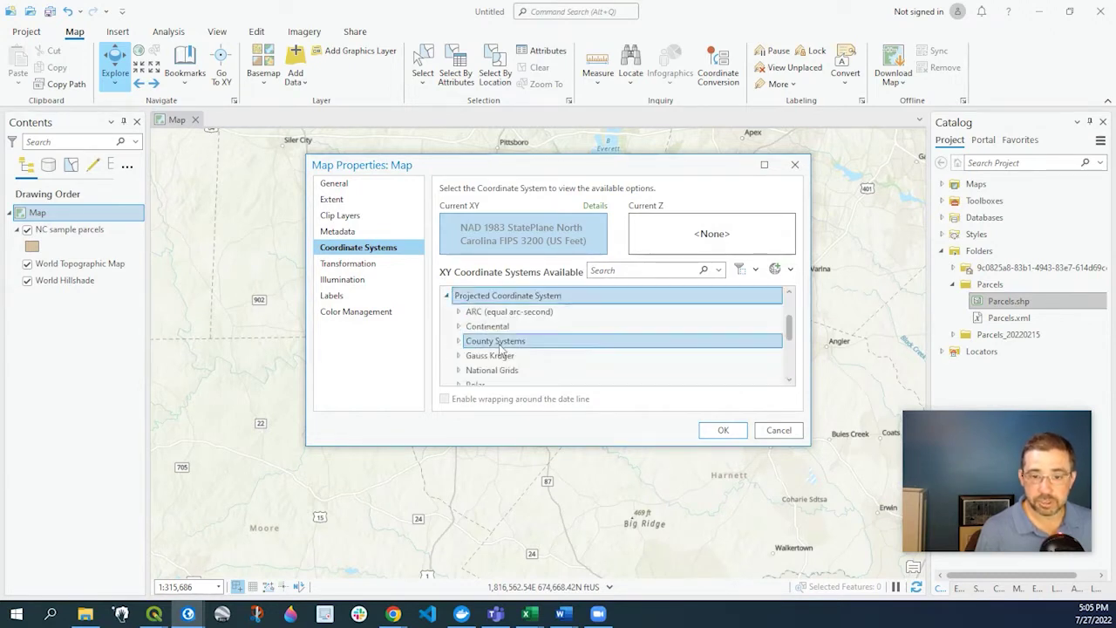
{"action": "scroll", "coordinate": [510, 342], "scroll_direction": "down", "scroll_amount": 2}
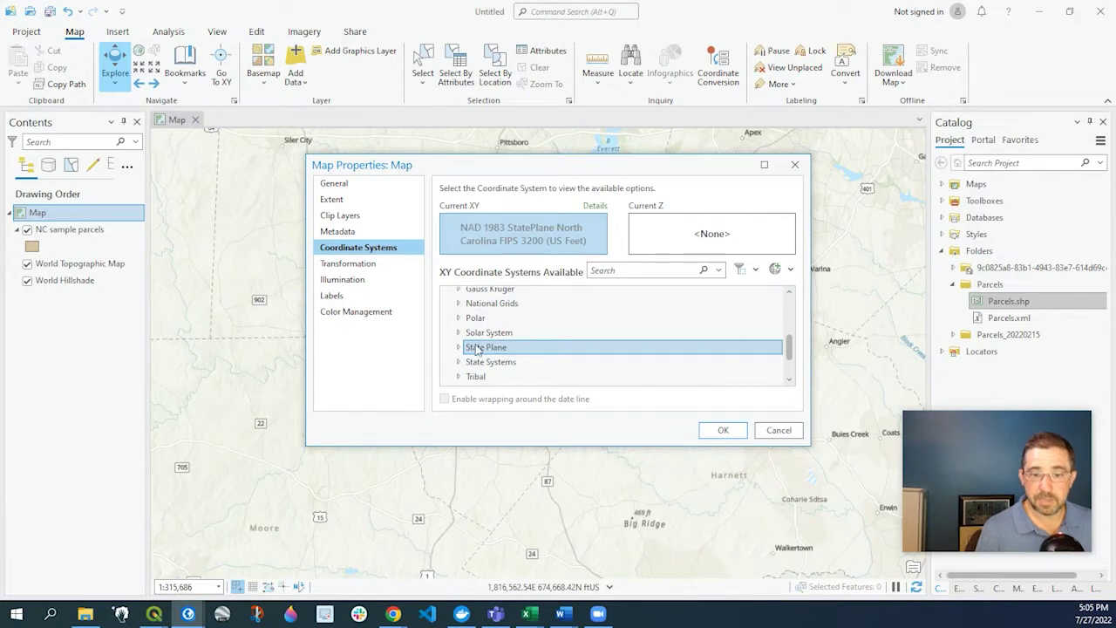
{"action": "left_click", "coordinate": [458, 347]}
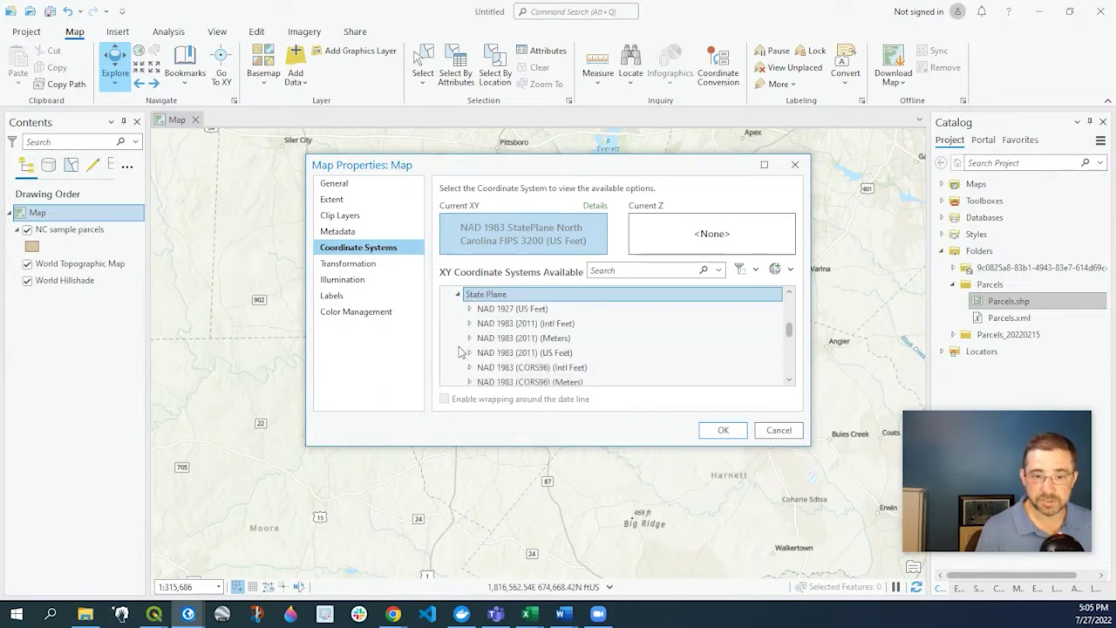
Expand the NAD 1983 NSRS2007 (US Feet) folder and browse its State Plane systems.
{"action": "scroll", "coordinate": [523, 353], "scroll_direction": "down", "scroll_amount": 2}
{"action": "scroll", "coordinate": [549, 377], "scroll_direction": "down", "scroll_amount": 3}
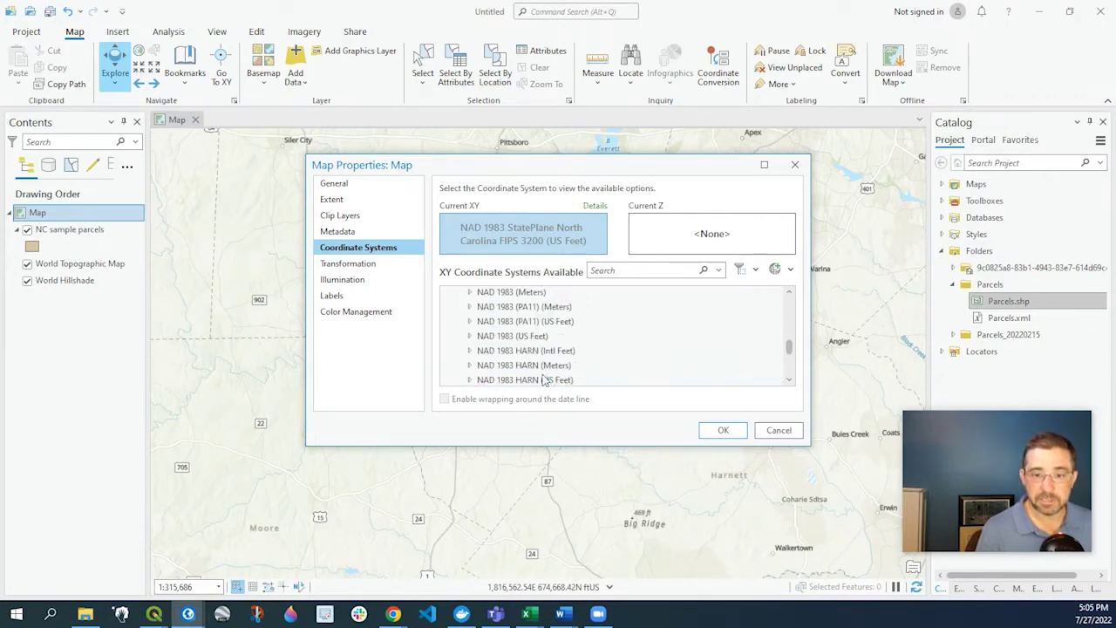
{"action": "scroll", "coordinate": [575, 375], "scroll_direction": "down", "scroll_amount": 1}
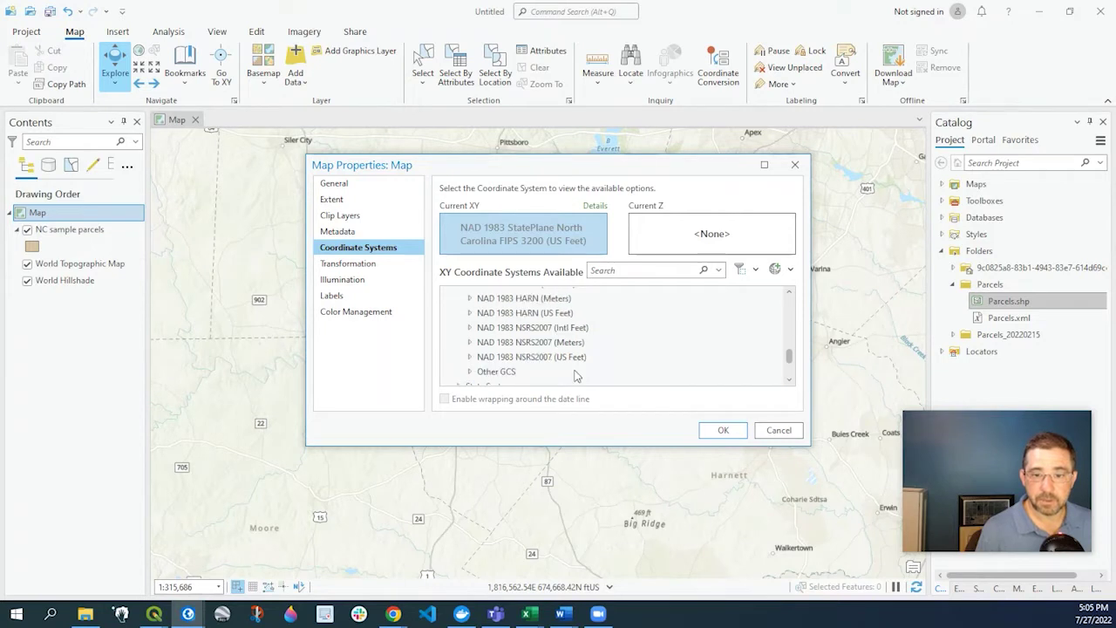
{"action": "left_click", "coordinate": [469, 362]}
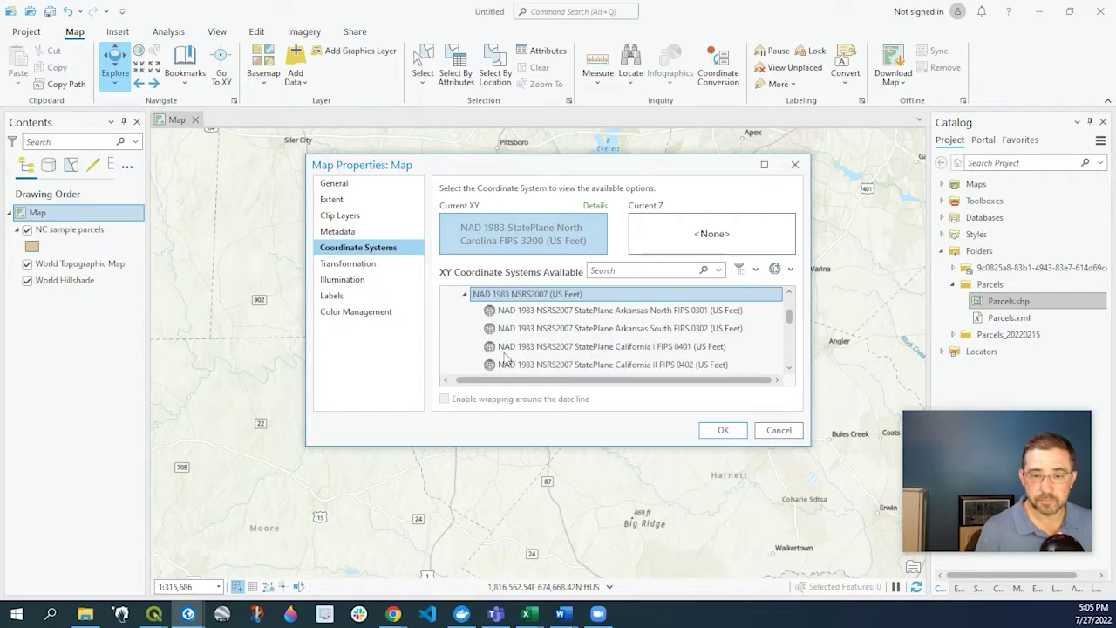
{"action": "scroll", "coordinate": [558, 358], "scroll_direction": "down", "scroll_amount": 3}
{"action": "scroll", "coordinate": [589, 356], "scroll_direction": "down", "scroll_amount": 2}
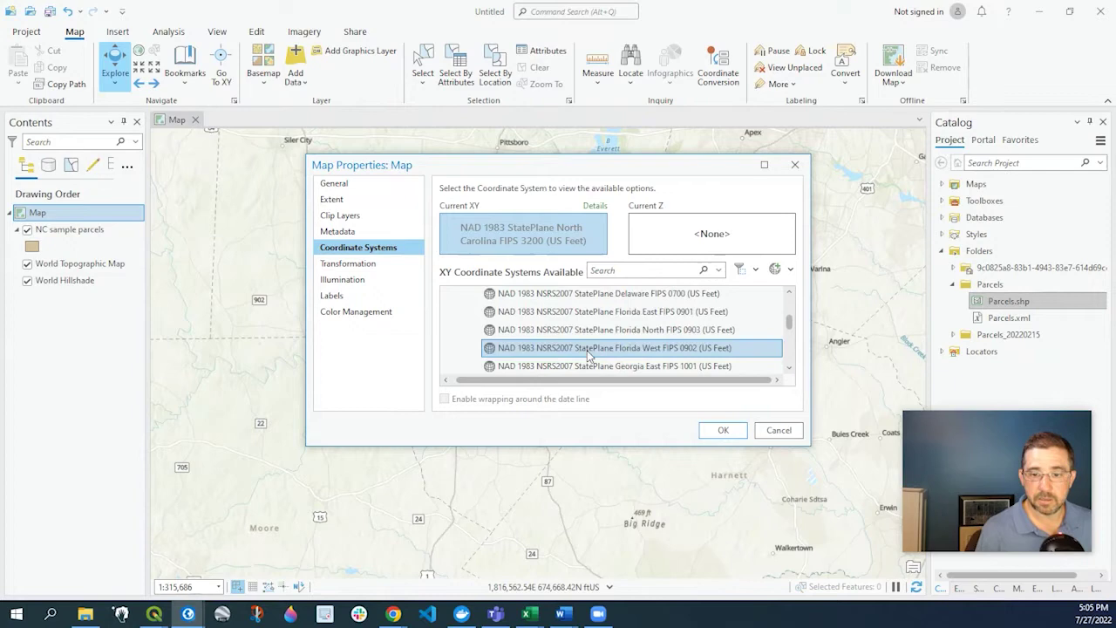
{"action": "scroll", "coordinate": [602, 355], "scroll_direction": "down", "scroll_amount": 15}
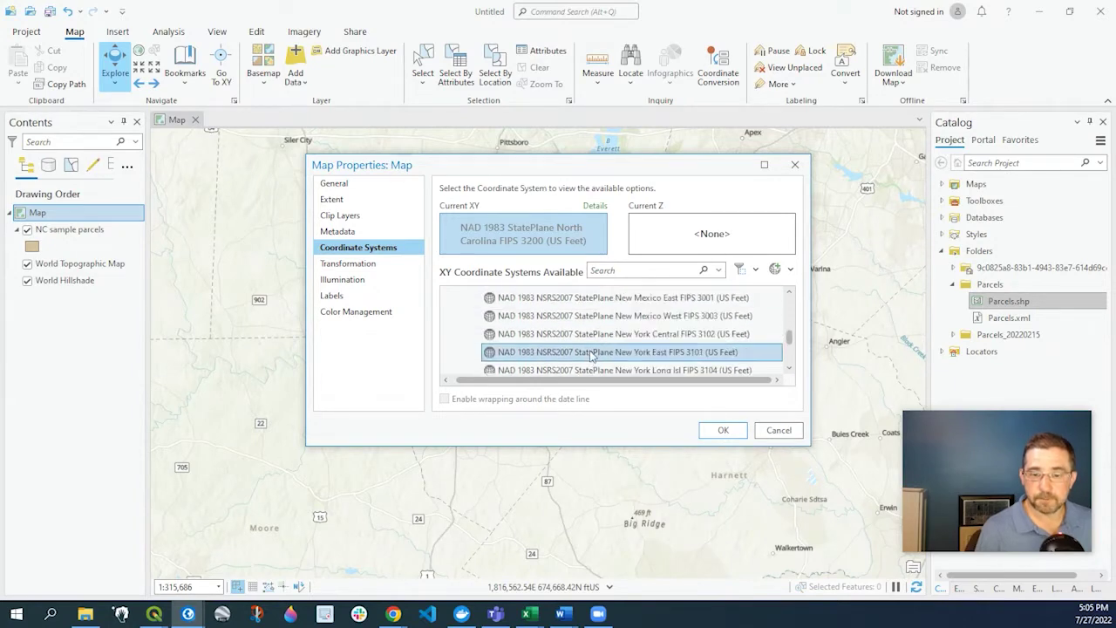
Cancel Map Properties and add Parcels.shp from Catalog to the current map.
{"action": "left_click", "coordinate": [785, 433]}
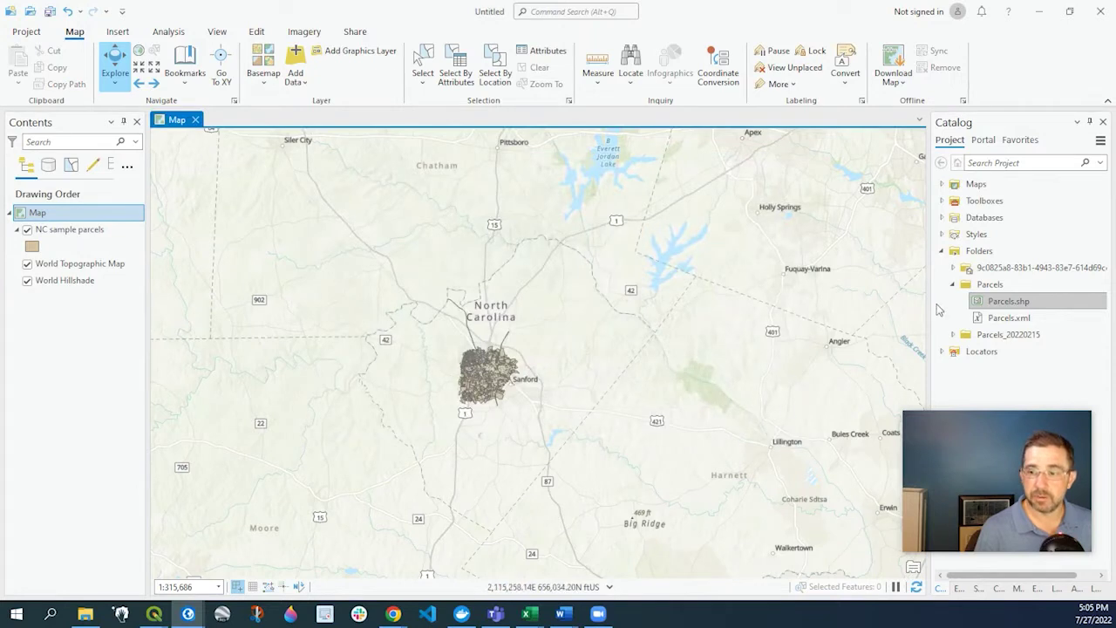
{"action": "right_click", "coordinate": [1007, 303]}
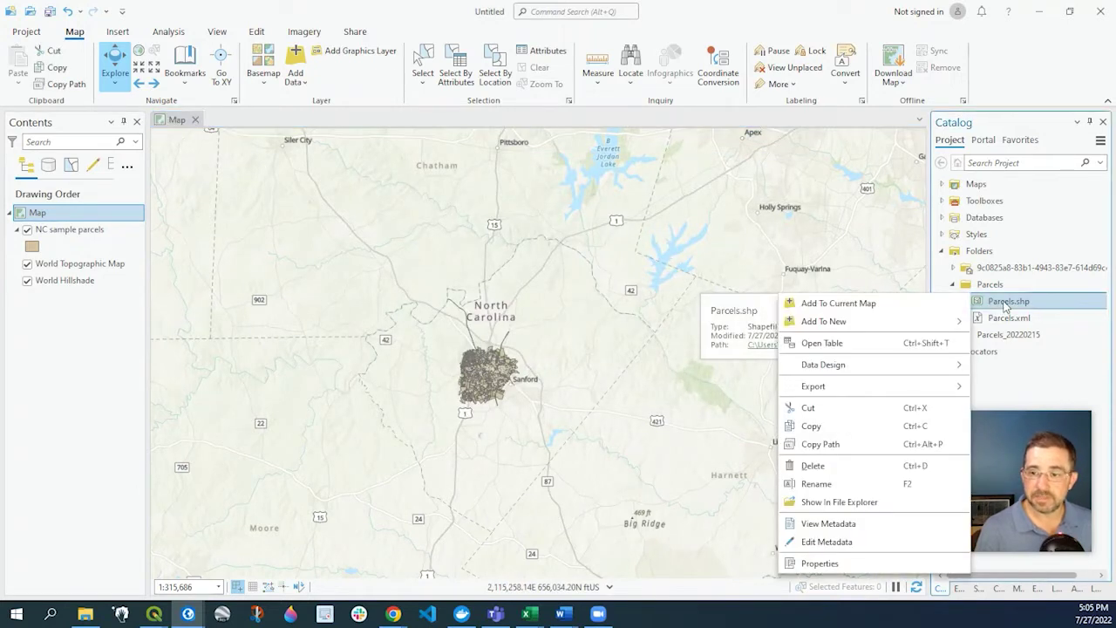
{"action": "left_click", "coordinate": [855, 305]}
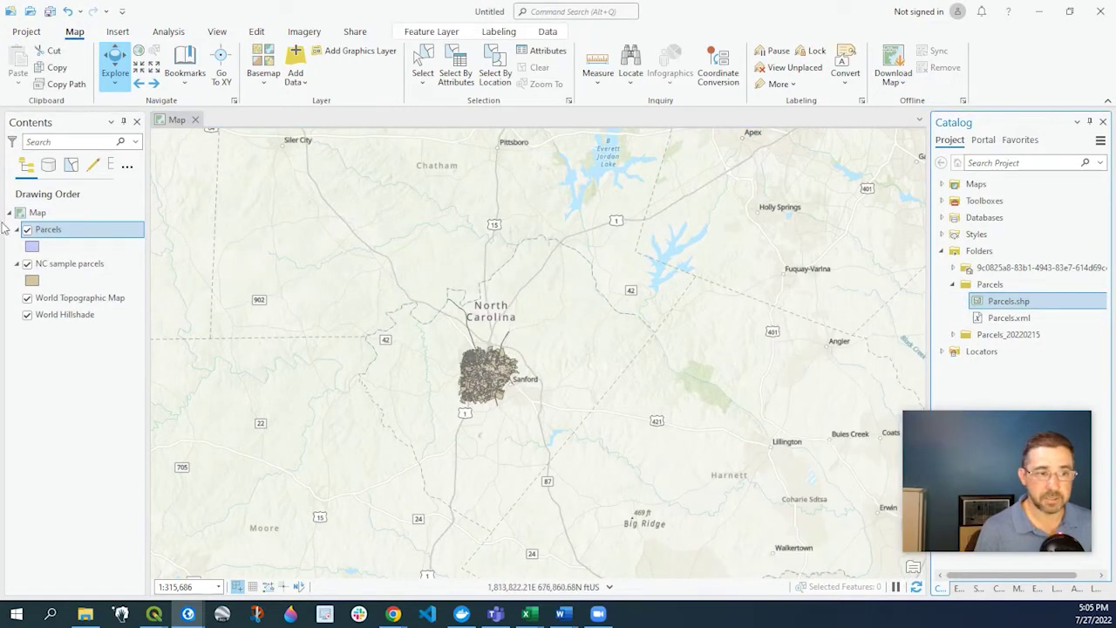
Zoom to the Parcels layer near Boulder and zoom out a little.
{"action": "right_click", "coordinate": [51, 236]}
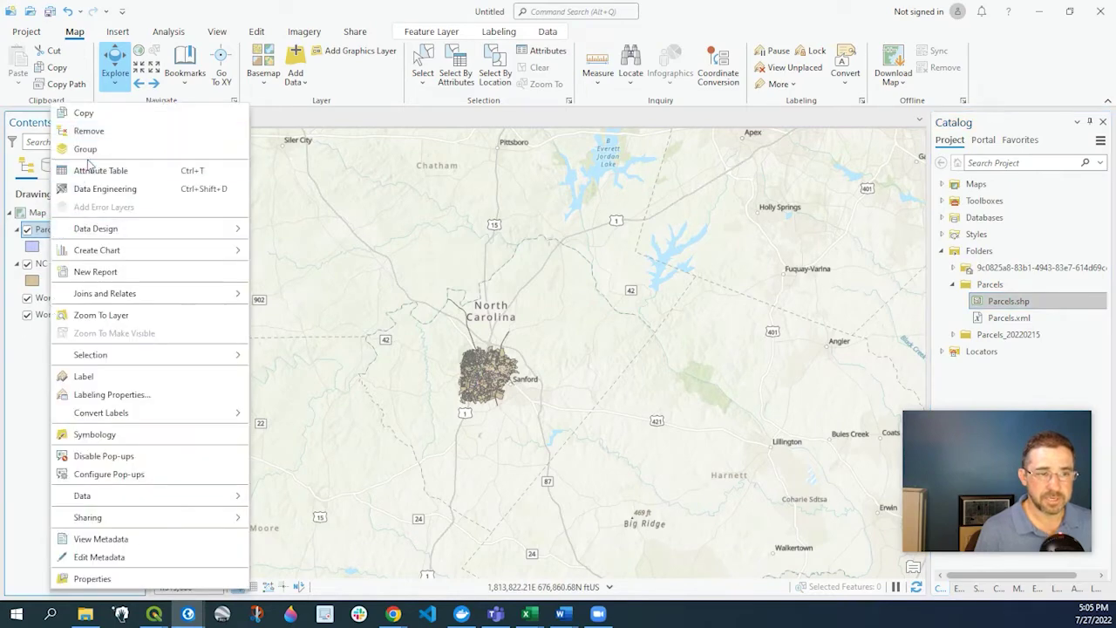
{"action": "left_click", "coordinate": [102, 315]}
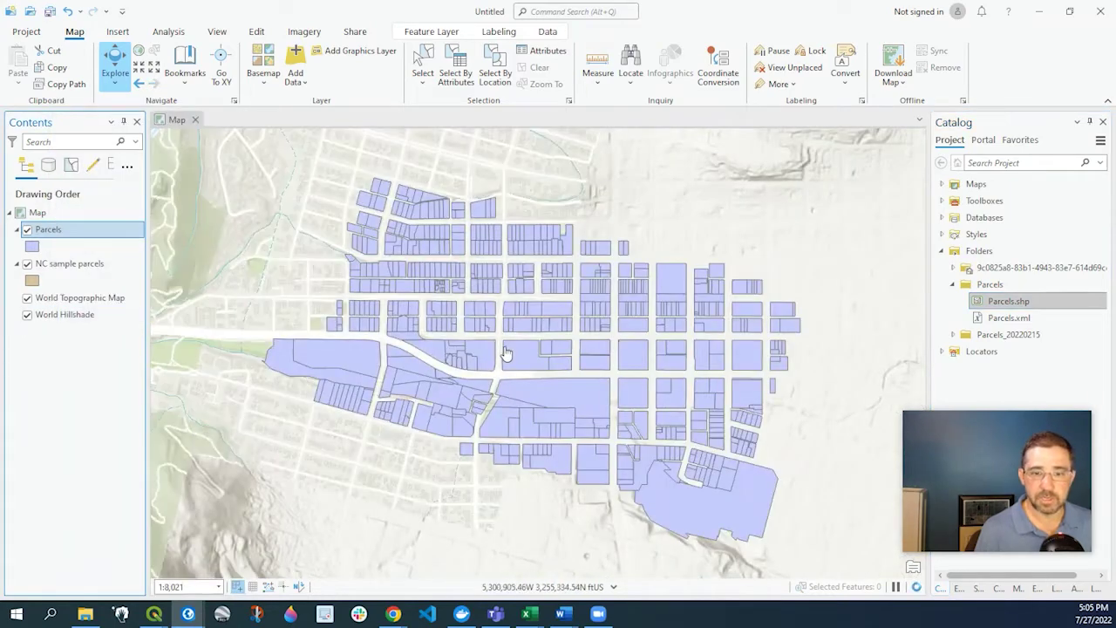
{"action": "scroll", "coordinate": [508, 352], "scroll_direction": "down", "scroll_amount": 6}
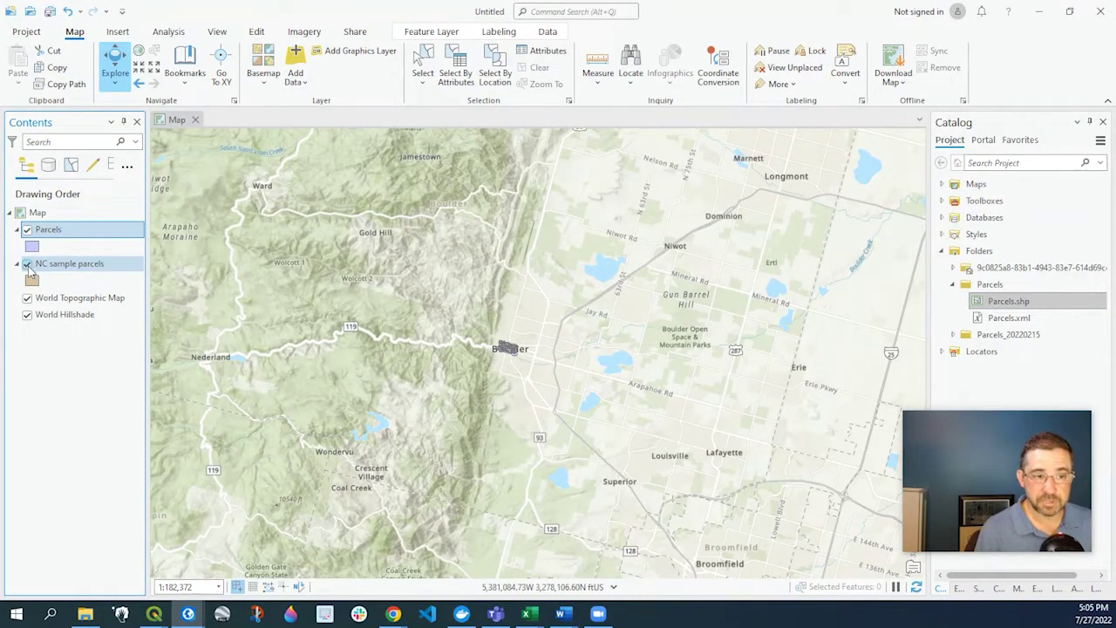
Reopen the map's Coordinate Systems properties and collapse the NAD 1983 StatePlane North Carolina layer entry.
{"action": "right_click", "coordinate": [44, 216]}
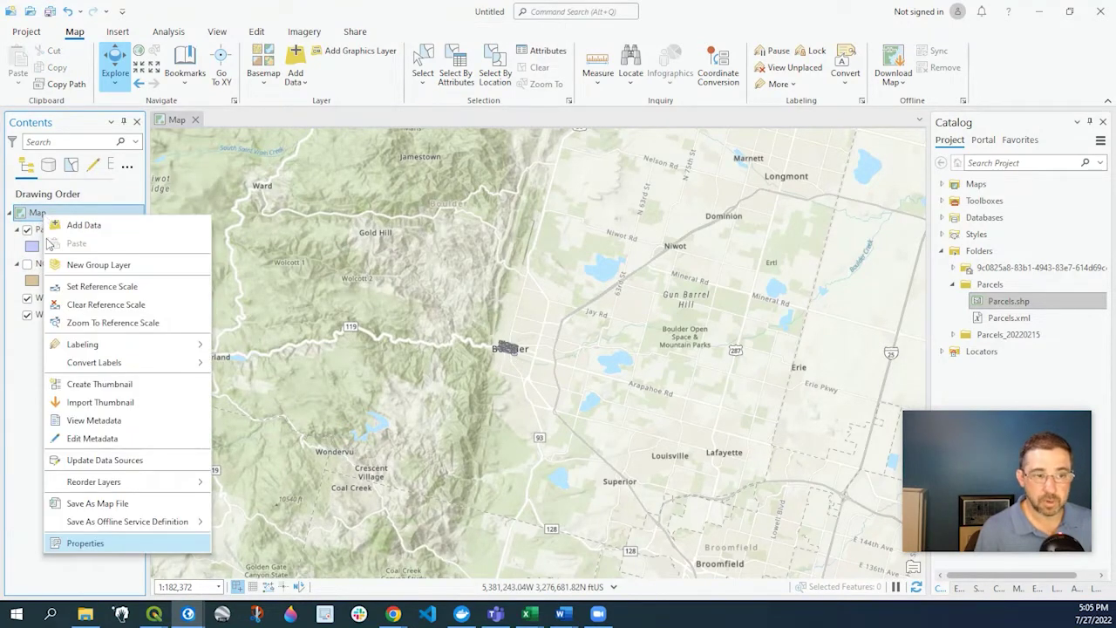
{"action": "left_click", "coordinate": [78, 542]}
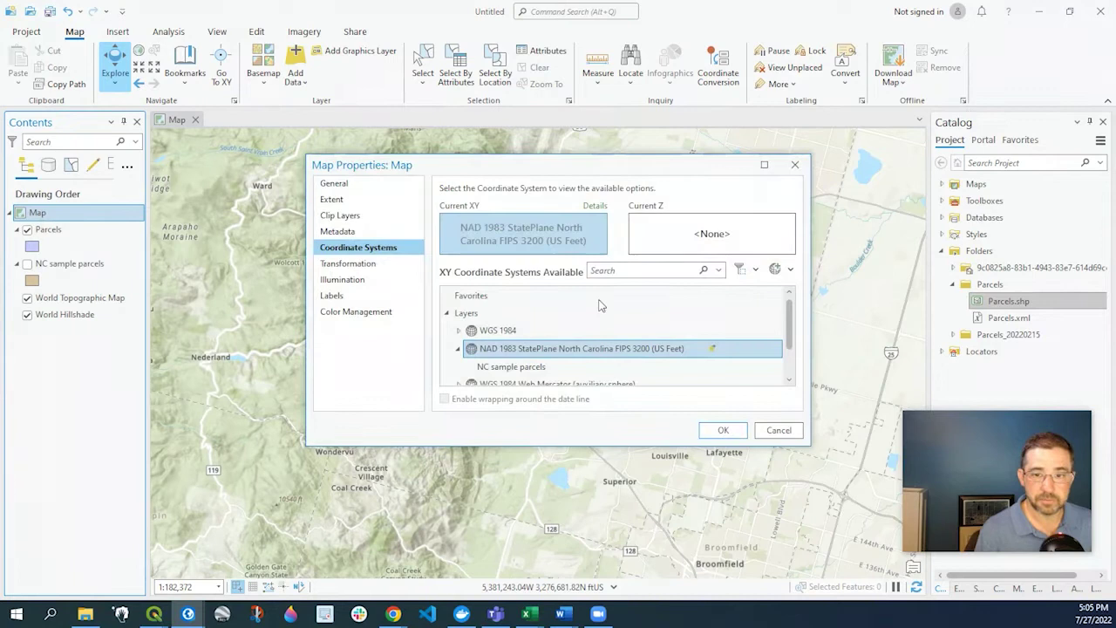
{"action": "left_click", "coordinate": [458, 348]}
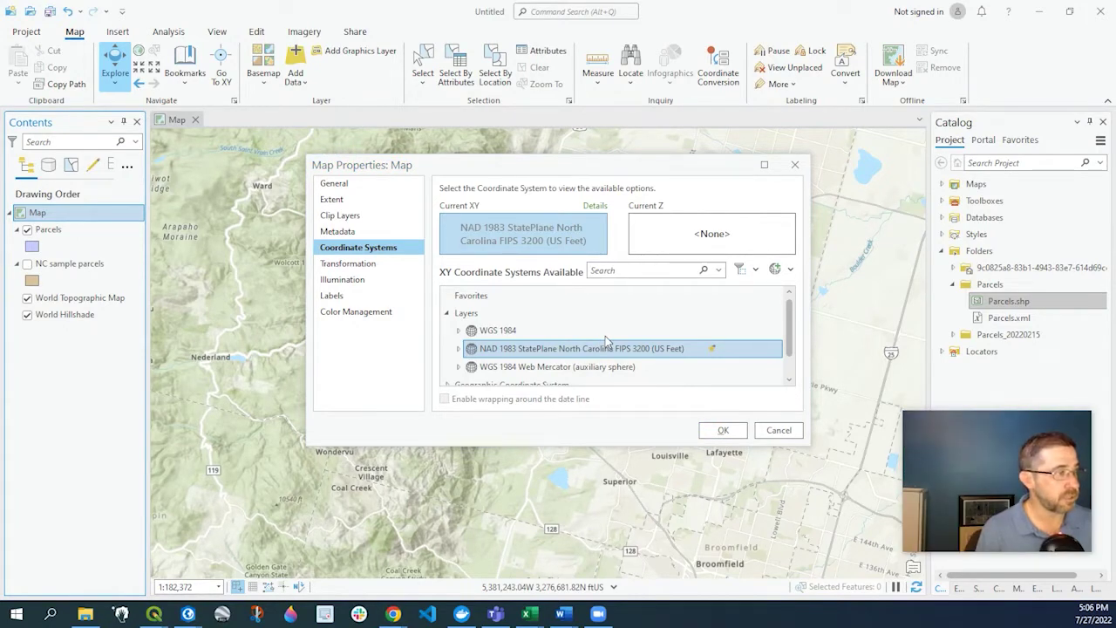
On the USA State Plane Zones web map, zoom to Colorado to confirm Boulder lies in Colorado North.
{"action": "key", "text": "alt+Tab"}
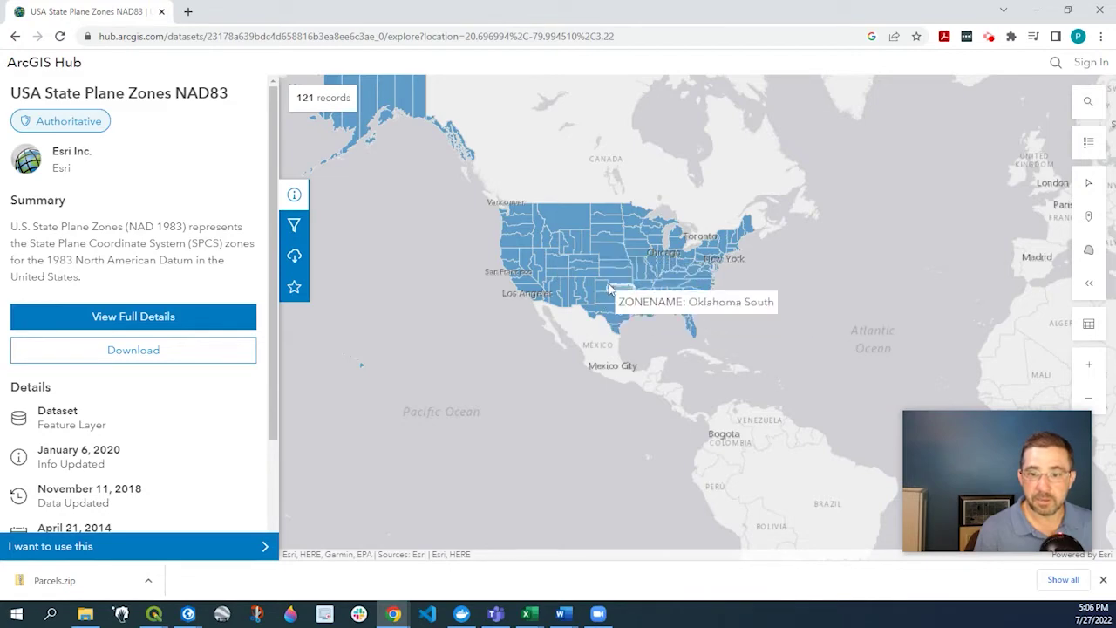
{"action": "scroll", "coordinate": [591, 286], "scroll_direction": "up", "scroll_amount": 2}
{"action": "scroll", "coordinate": [591, 285], "scroll_direction": "up", "scroll_amount": 4}
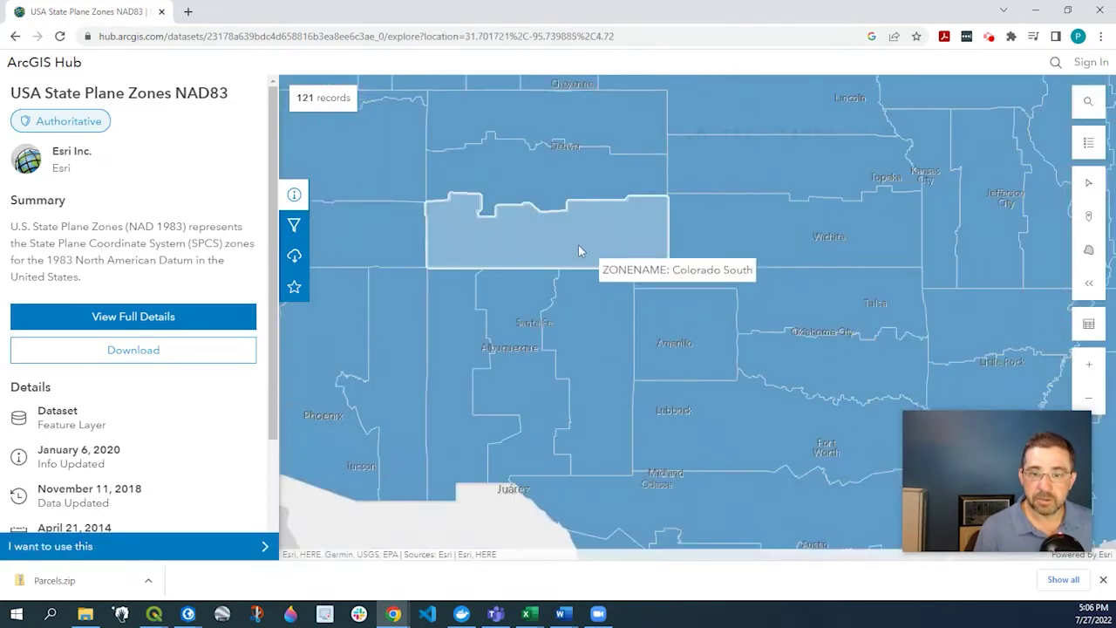
{"action": "left_click_drag", "start_coordinate": [543, 210], "coordinate": [568, 309]}
{"action": "scroll", "coordinate": [567, 309], "scroll_direction": "up", "scroll_amount": 4}
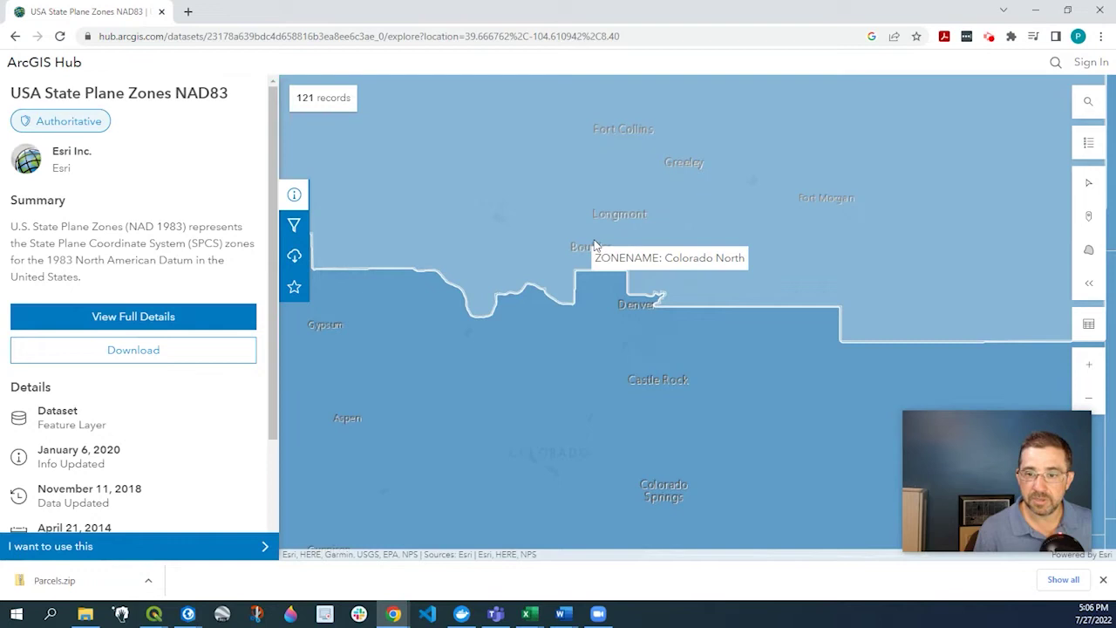
{"action": "scroll", "coordinate": [609, 245], "scroll_direction": "down", "scroll_amount": 3}
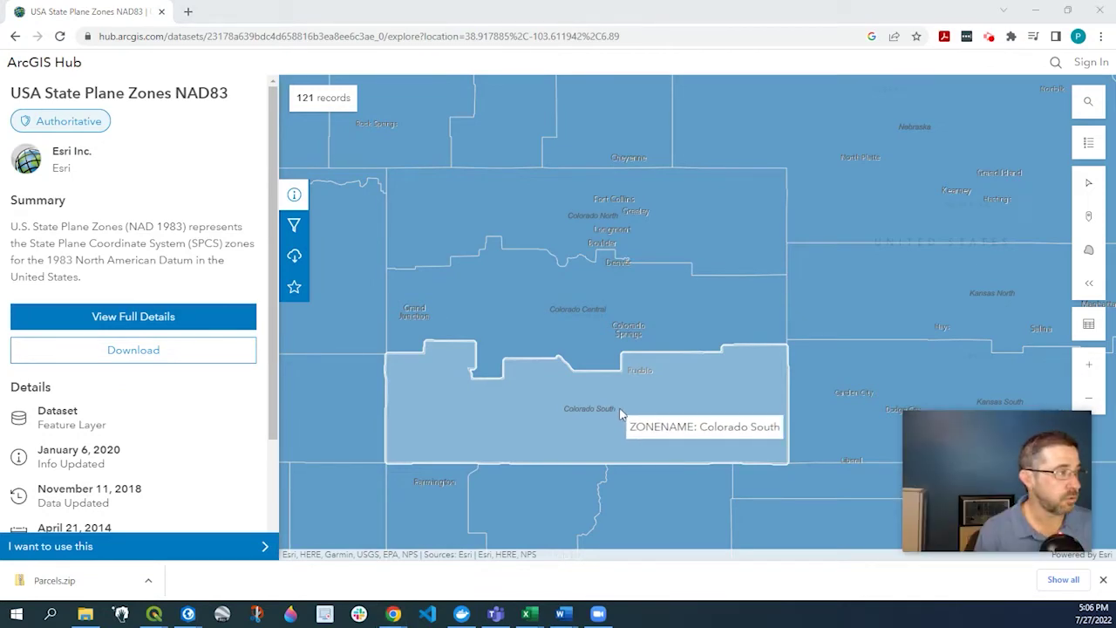
Back in Map Properties, expand Projected Coordinate System > State Plane in the coordinate tree.
{"action": "key", "text": "alt+Tab"}
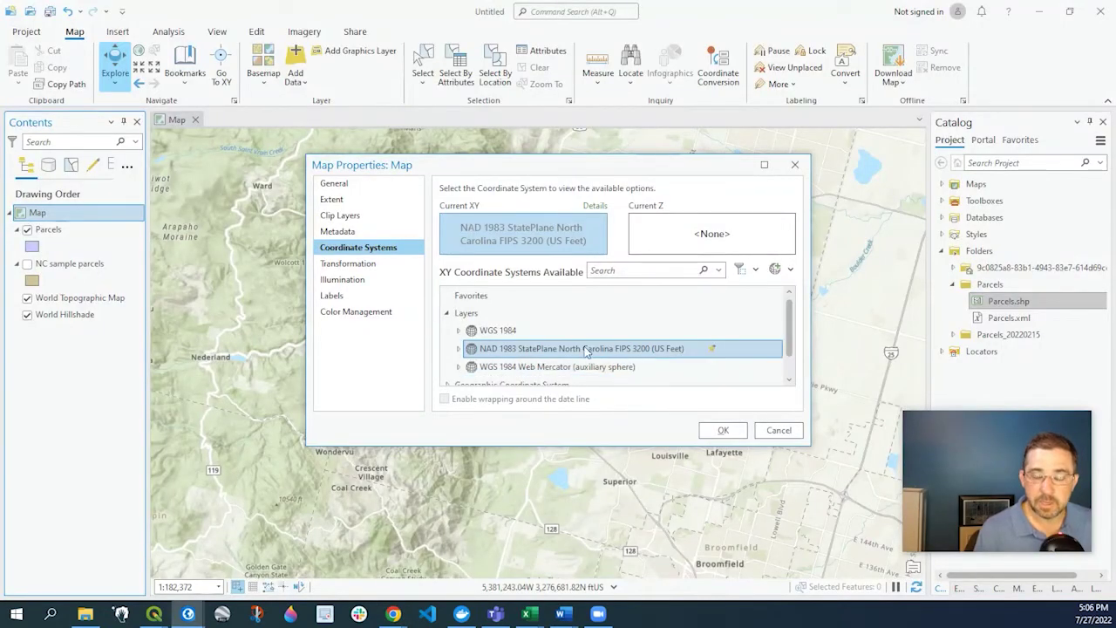
{"action": "scroll", "coordinate": [484, 357], "scroll_direction": "down", "scroll_amount": 1}
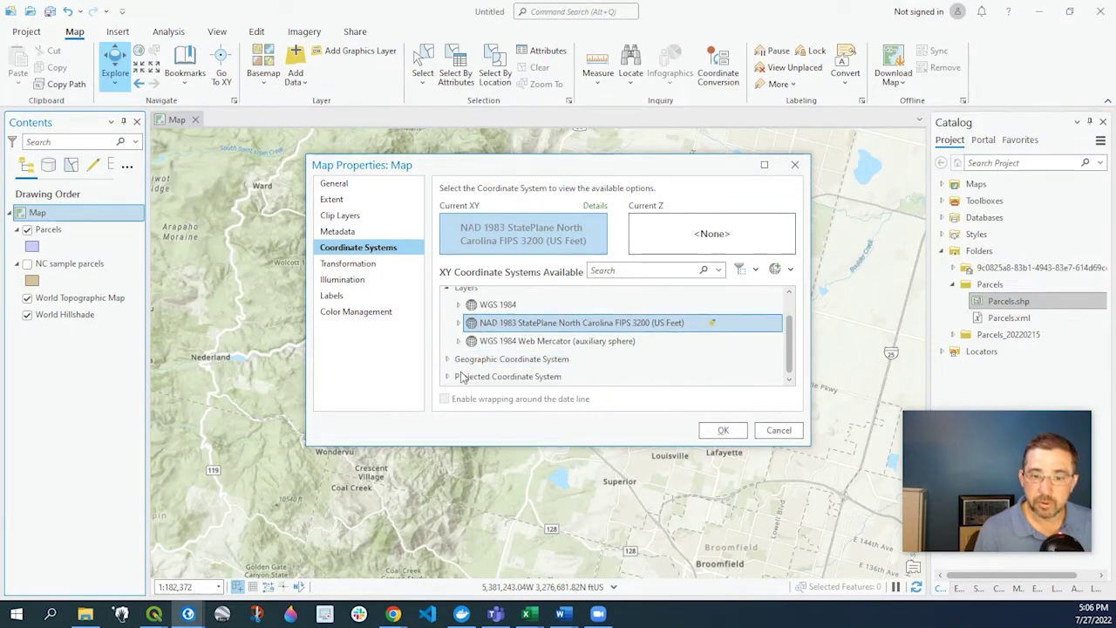
{"action": "left_click", "coordinate": [450, 377]}
{"action": "scroll", "coordinate": [495, 360], "scroll_direction": "down", "scroll_amount": 1}
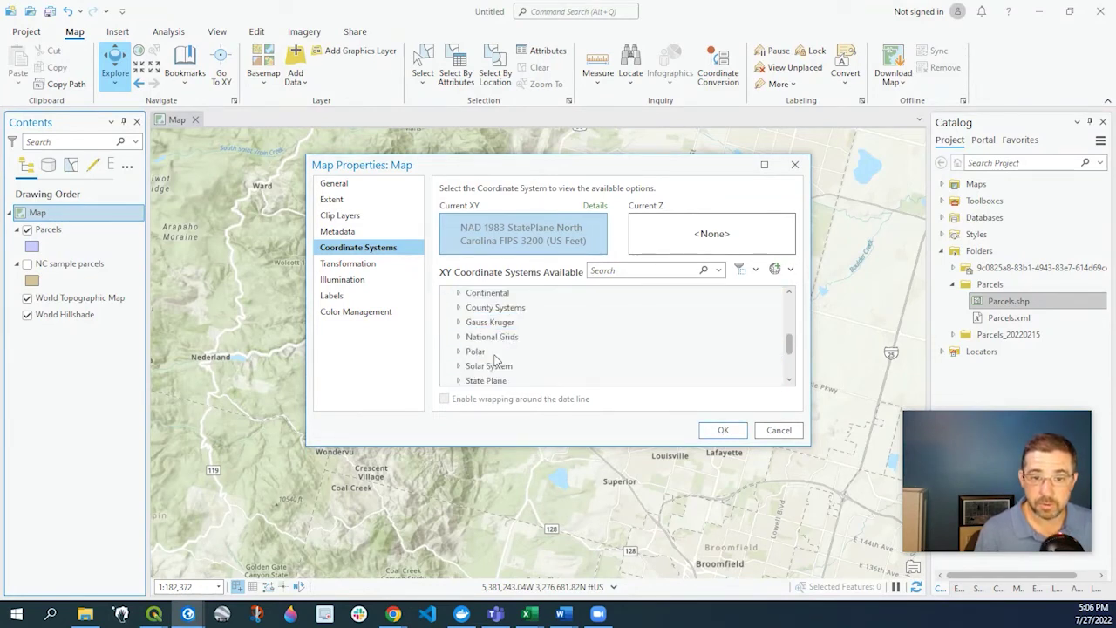
{"action": "scroll", "coordinate": [494, 360], "scroll_direction": "down", "scroll_amount": 1}
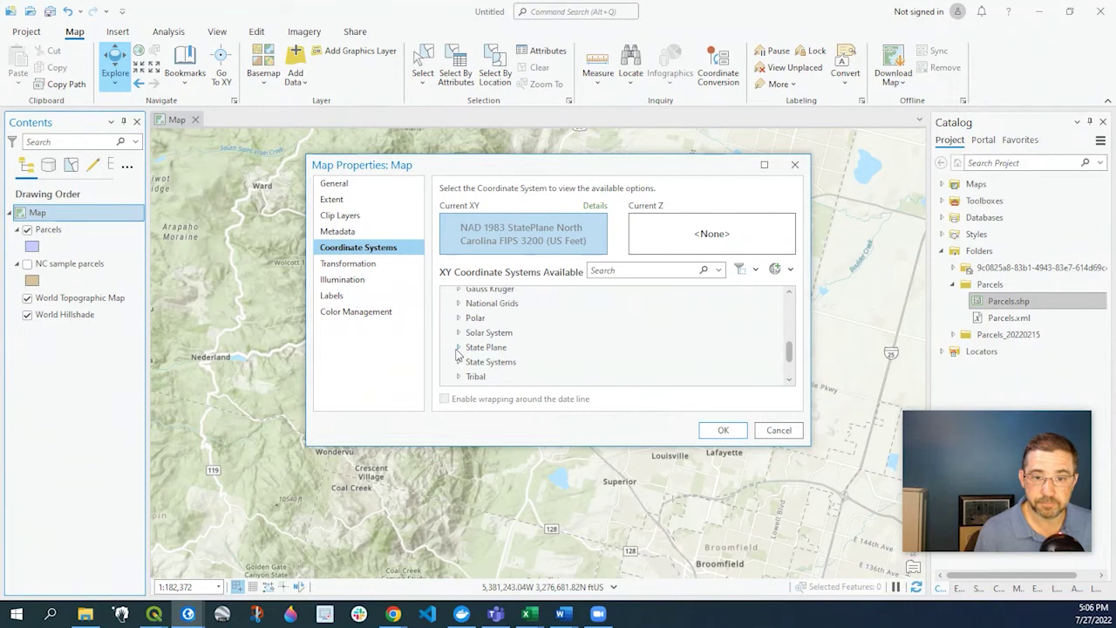
{"action": "left_click", "coordinate": [458, 348]}
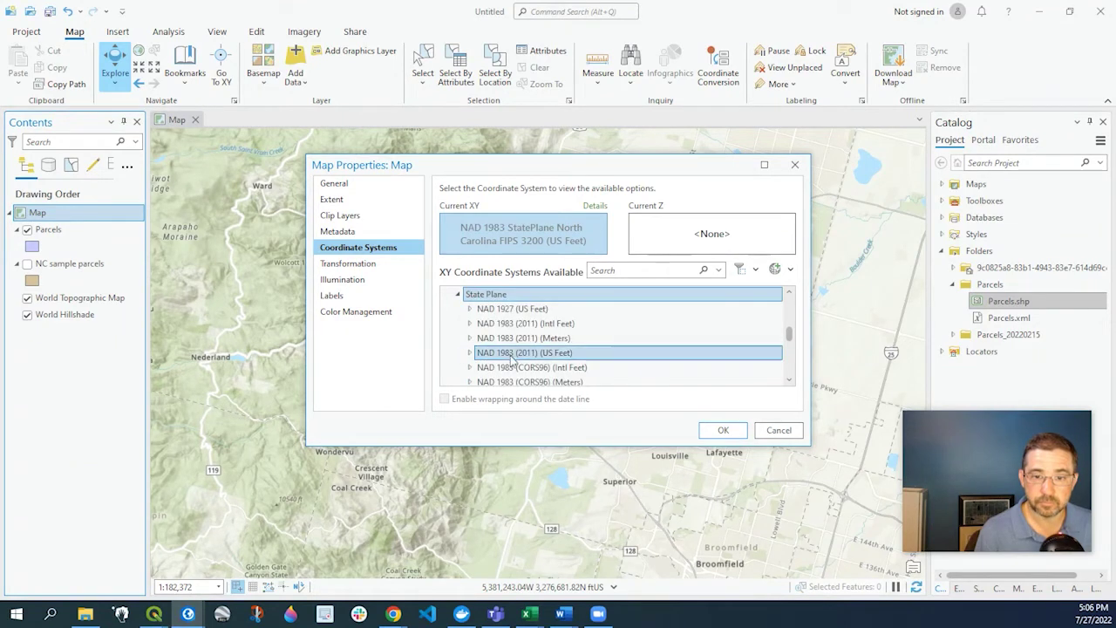
{"action": "scroll", "coordinate": [511, 365], "scroll_direction": "down", "scroll_amount": 2}
{"action": "scroll", "coordinate": [509, 376], "scroll_direction": "down", "scroll_amount": 1}
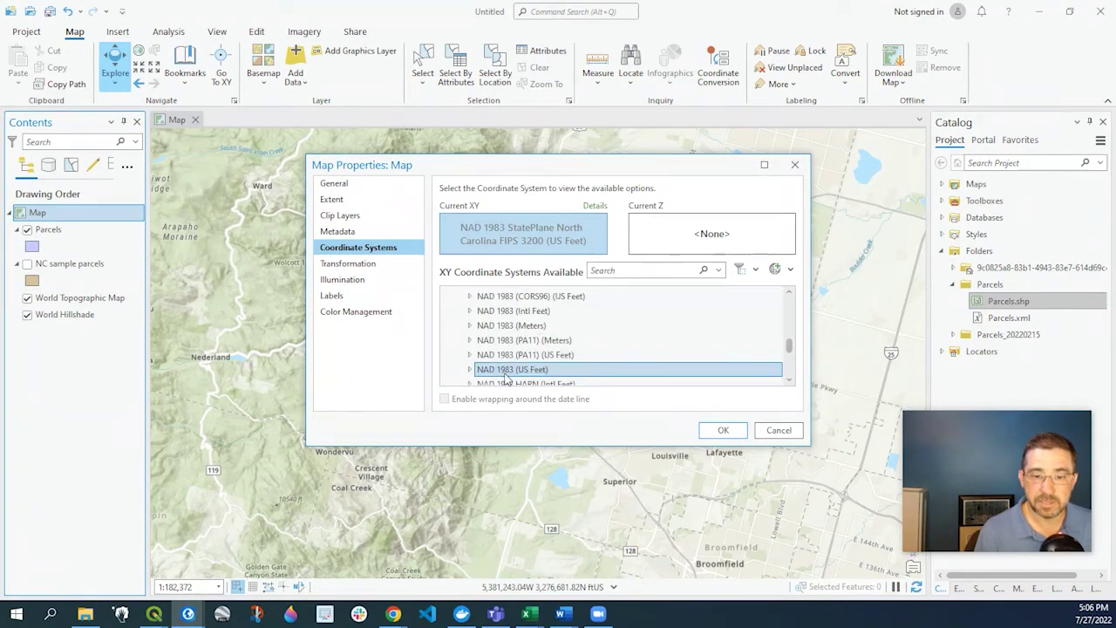
{"action": "scroll", "coordinate": [527, 373], "scroll_direction": "down", "scroll_amount": 3}
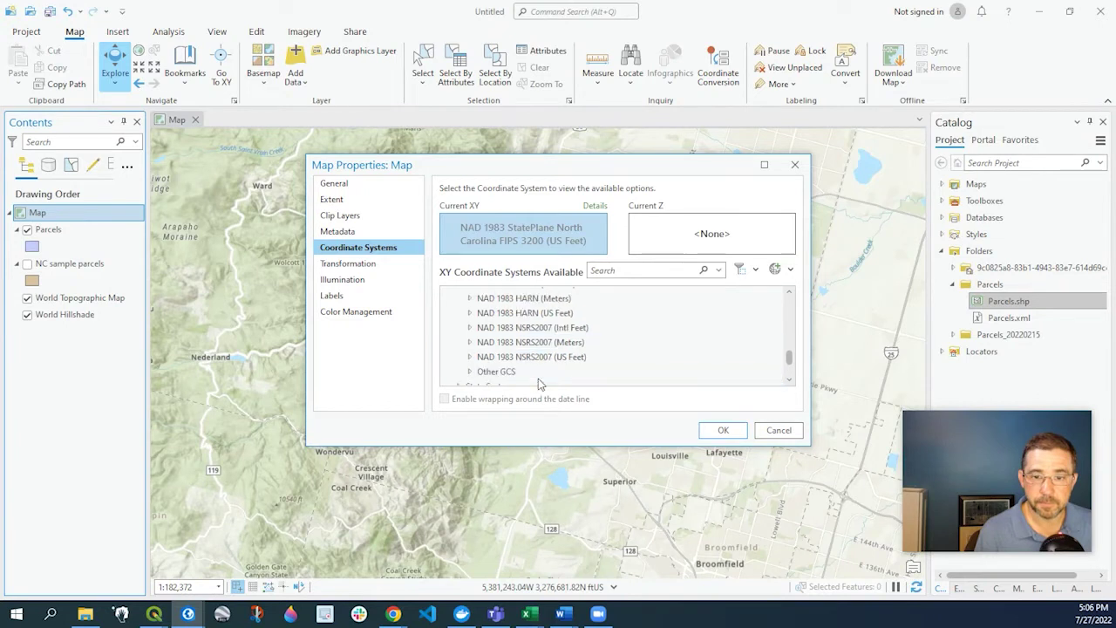
Under NAD 1983 HARN (US Feet), select StatePlane Colorado North FIPS 0501 and confirm with OK.
{"action": "left_click", "coordinate": [516, 316]}
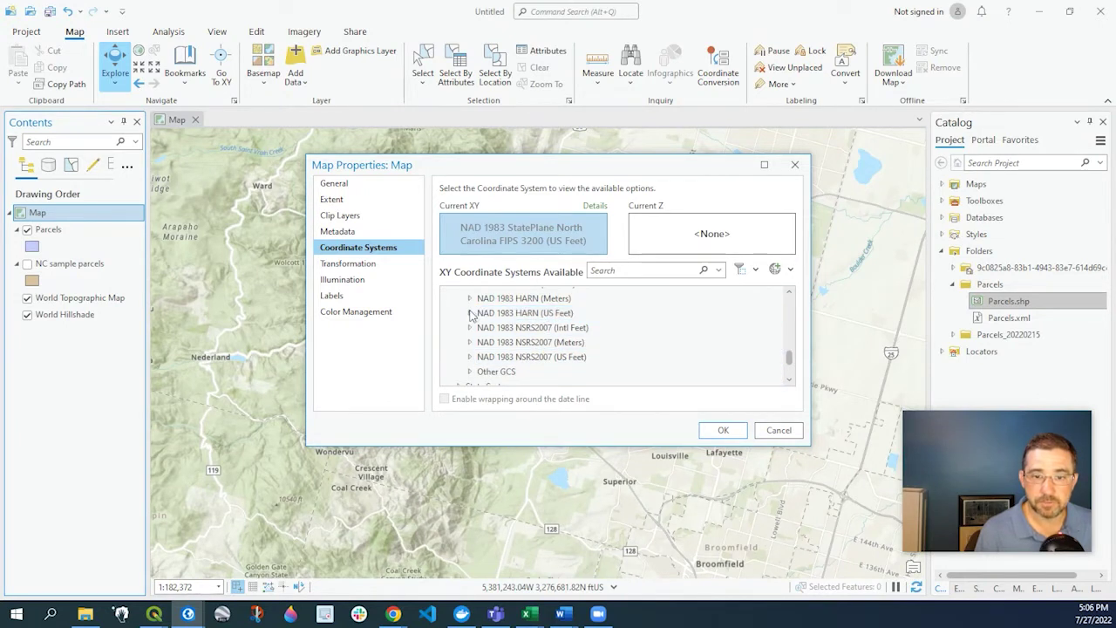
{"action": "left_click", "coordinate": [470, 313]}
{"action": "scroll", "coordinate": [549, 341], "scroll_direction": "down", "scroll_amount": 1}
{"action": "scroll", "coordinate": [567, 353], "scroll_direction": "down", "scroll_amount": 3}
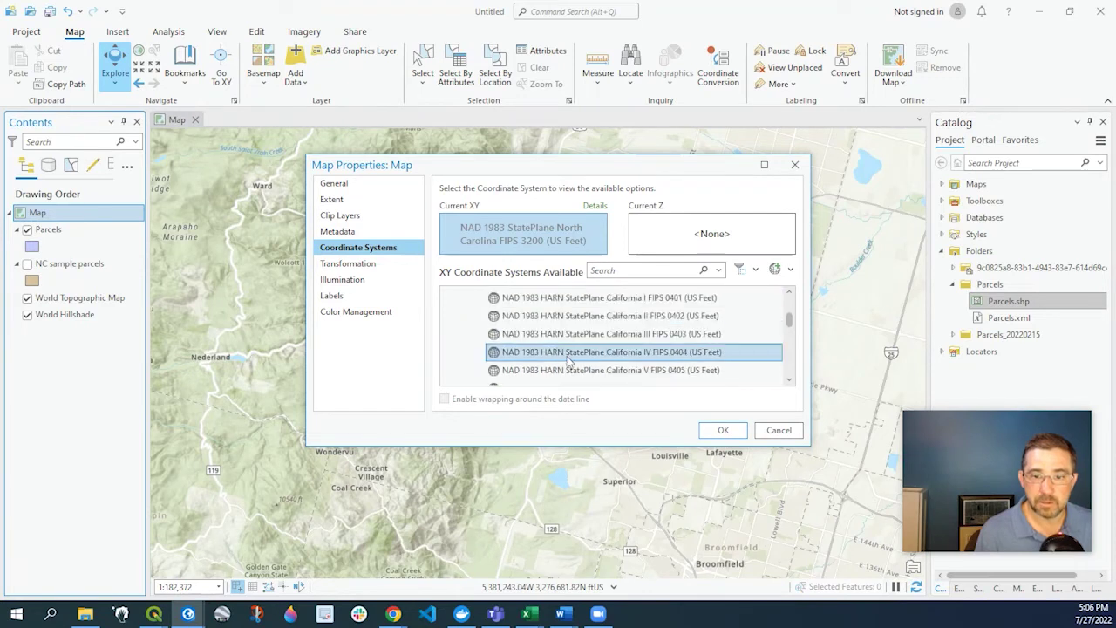
{"action": "left_click", "coordinate": [645, 359]}
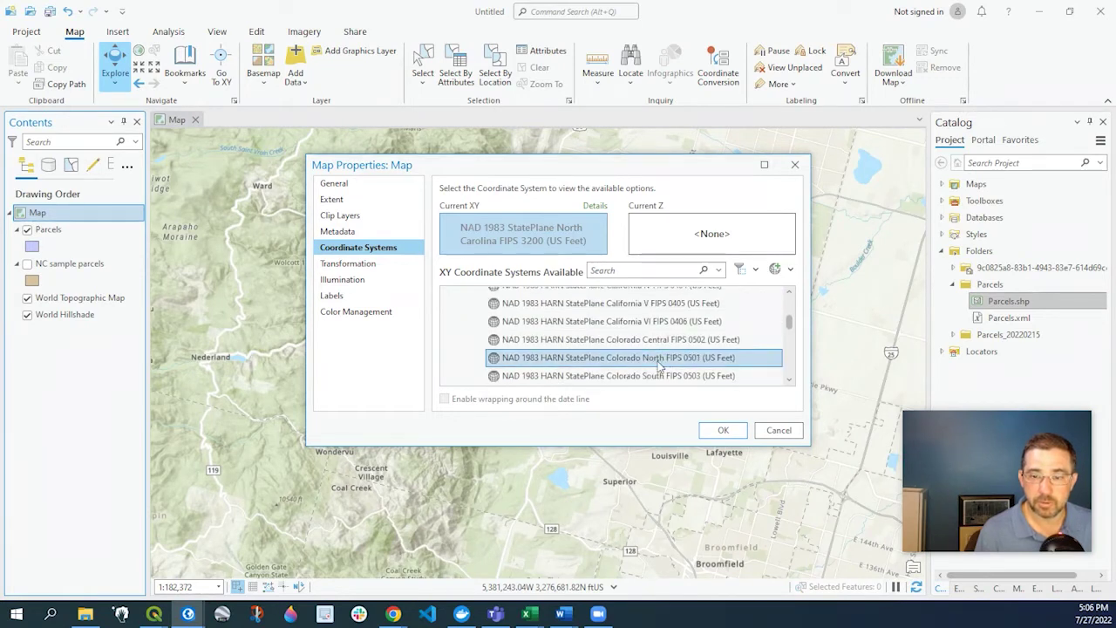
{"action": "left_click", "coordinate": [722, 431]}
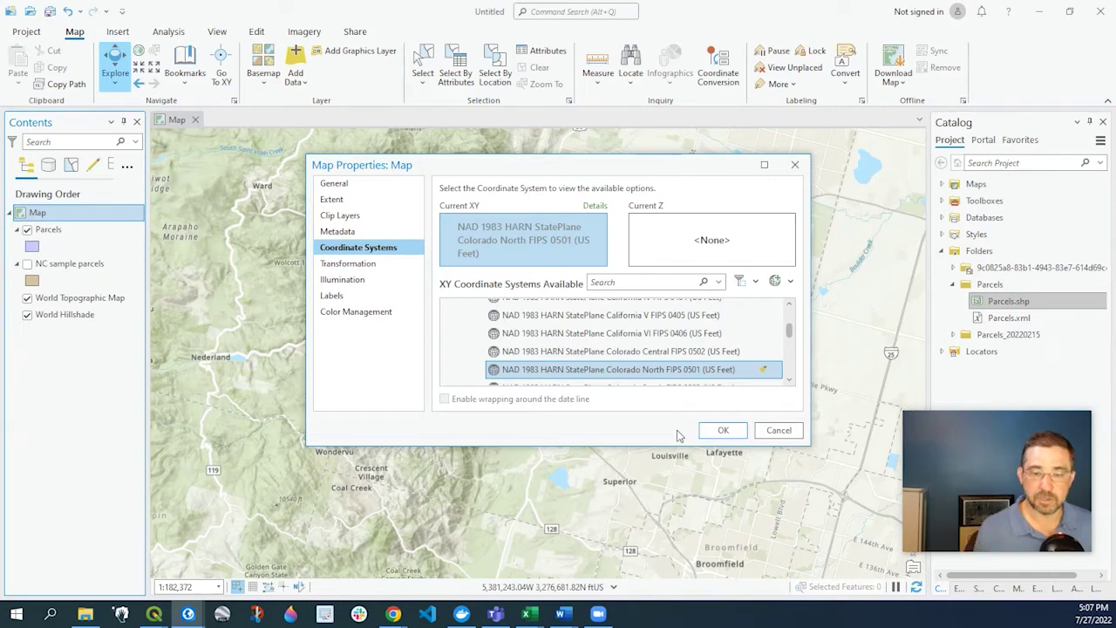
Apply the Colorado North FIPS 0501 system and zoom into downtown Boulder to see Parcels over the streets.
{"action": "left_click", "coordinate": [723, 432]}
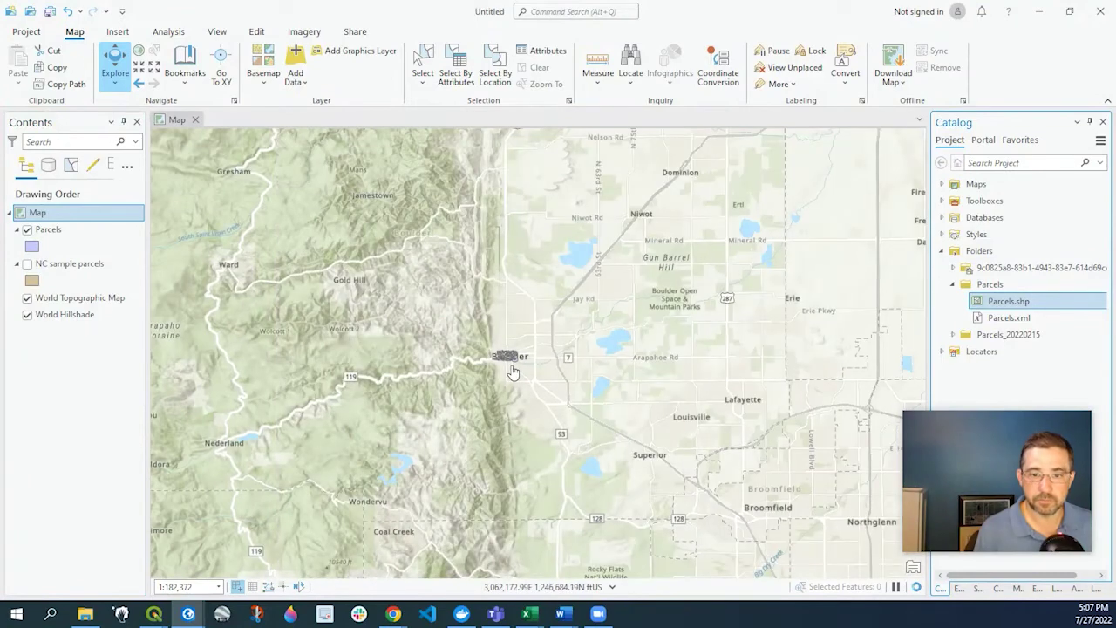
{"action": "scroll", "coordinate": [512, 365], "scroll_direction": "up", "scroll_amount": 1}
{"action": "scroll", "coordinate": [513, 369], "scroll_direction": "up", "scroll_amount": 3}
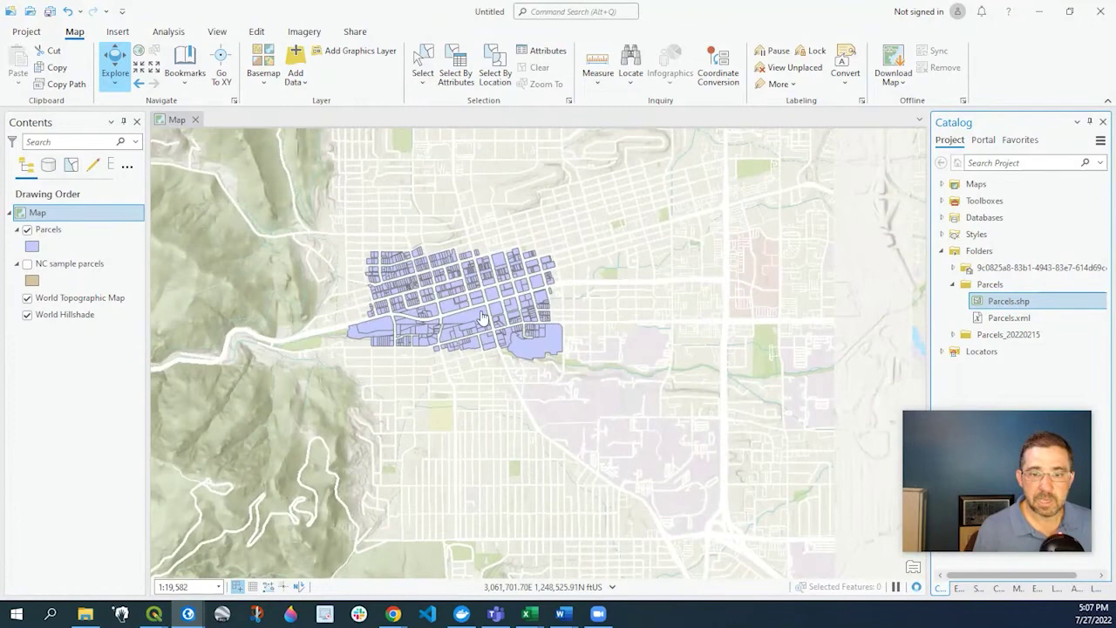
{"action": "scroll", "coordinate": [493, 375], "scroll_direction": "up", "scroll_amount": 1}
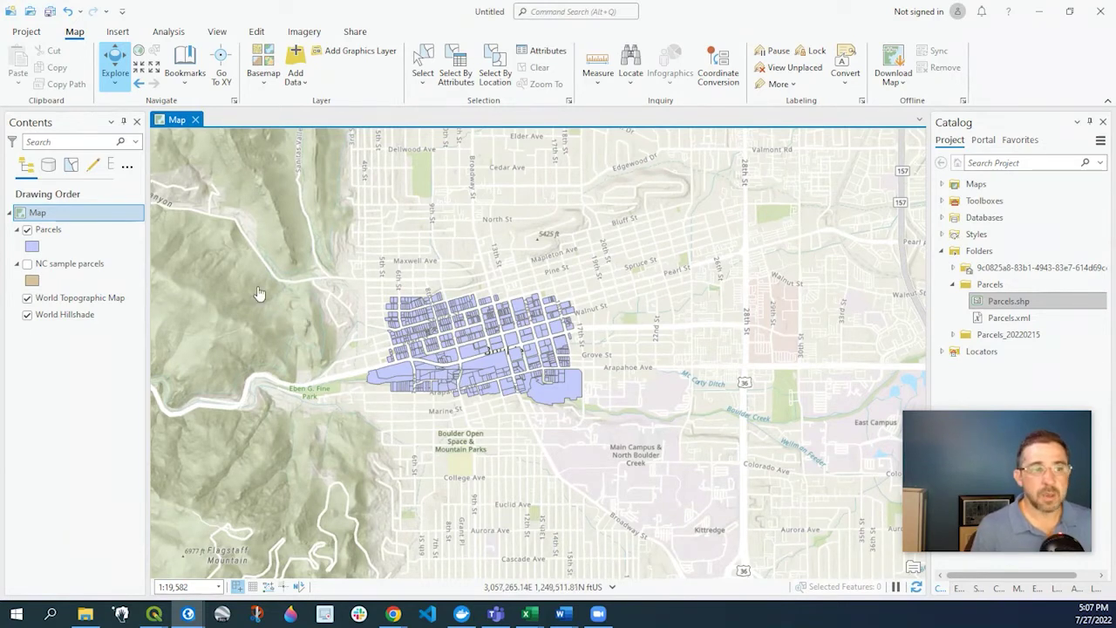
Reopen Map Properties showing Colorado North FIPS 0501 as current, and collapse the HARN and State Plane folders.
{"action": "right_click", "coordinate": [40, 216]}
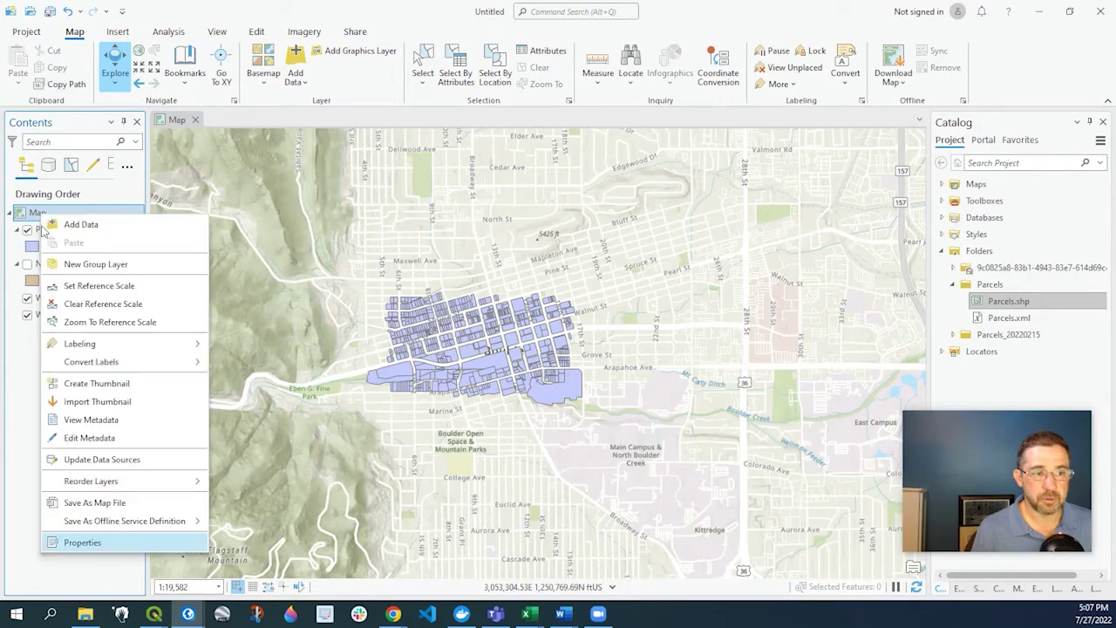
{"action": "left_click", "coordinate": [116, 545]}
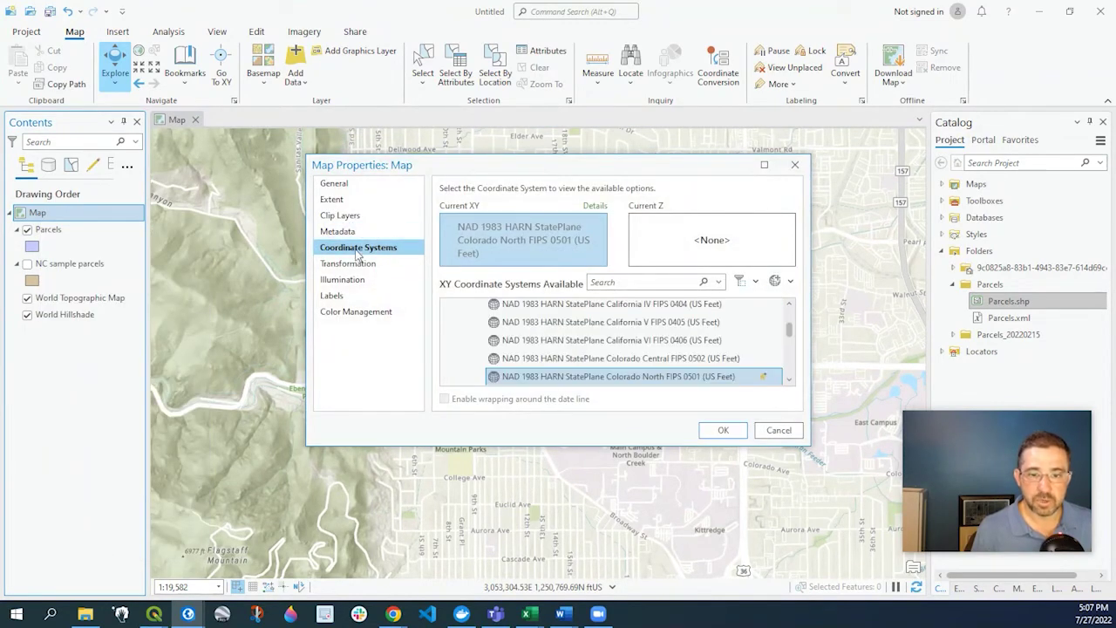
{"action": "scroll", "coordinate": [630, 327], "scroll_direction": "up", "scroll_amount": 5}
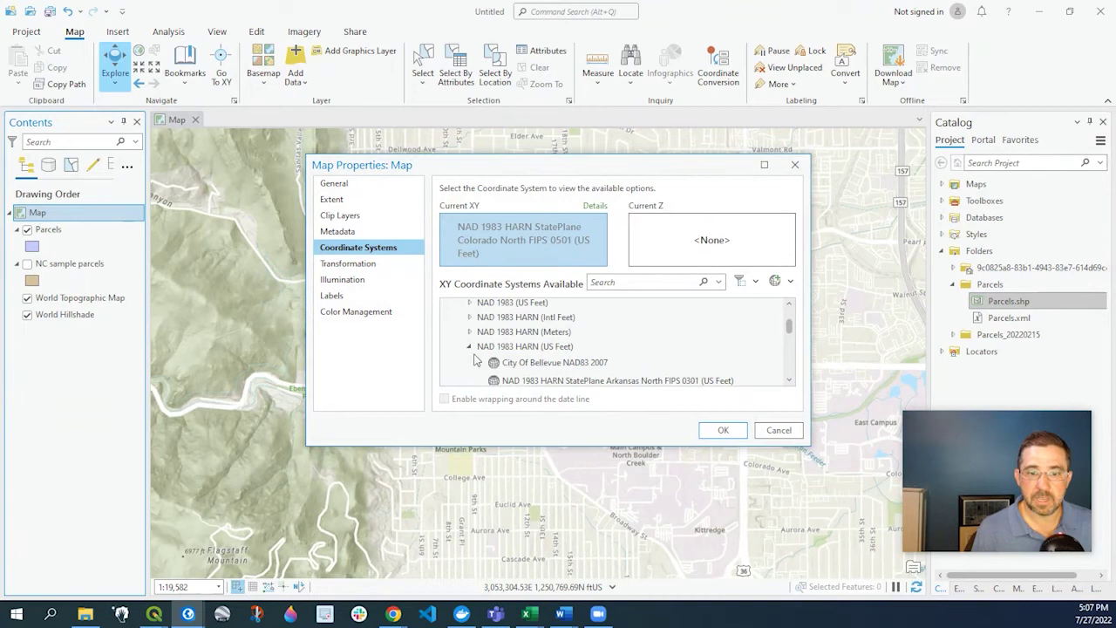
{"action": "left_click", "coordinate": [472, 349]}
{"action": "key", "text": "Left"}
{"action": "key", "text": "Left"}
{"action": "key", "text": "Left"}
{"action": "key", "text": "Left"}
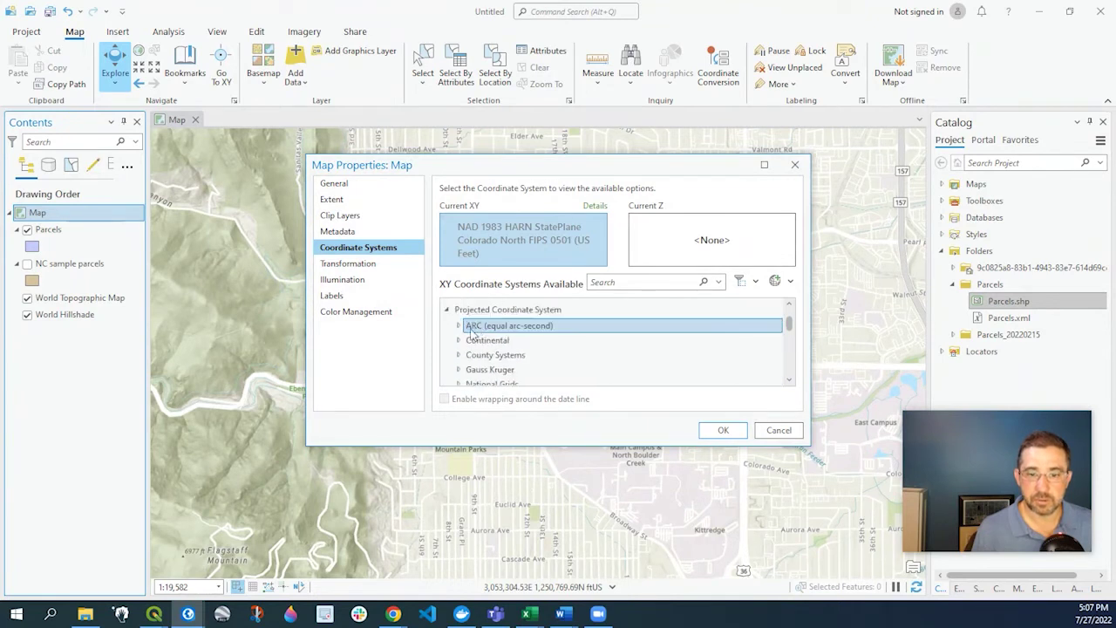
{"action": "scroll", "coordinate": [463, 369], "scroll_direction": "down", "scroll_amount": 1}
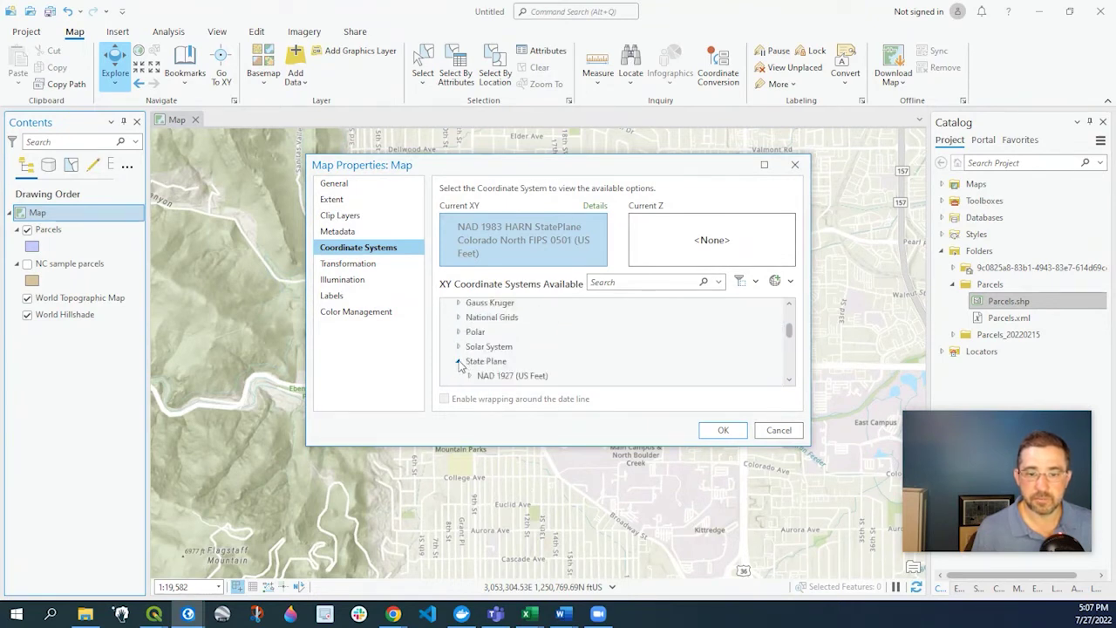
{"action": "left_click", "coordinate": [459, 362]}
{"action": "scroll", "coordinate": [528, 375], "scroll_direction": "up", "scroll_amount": 2}
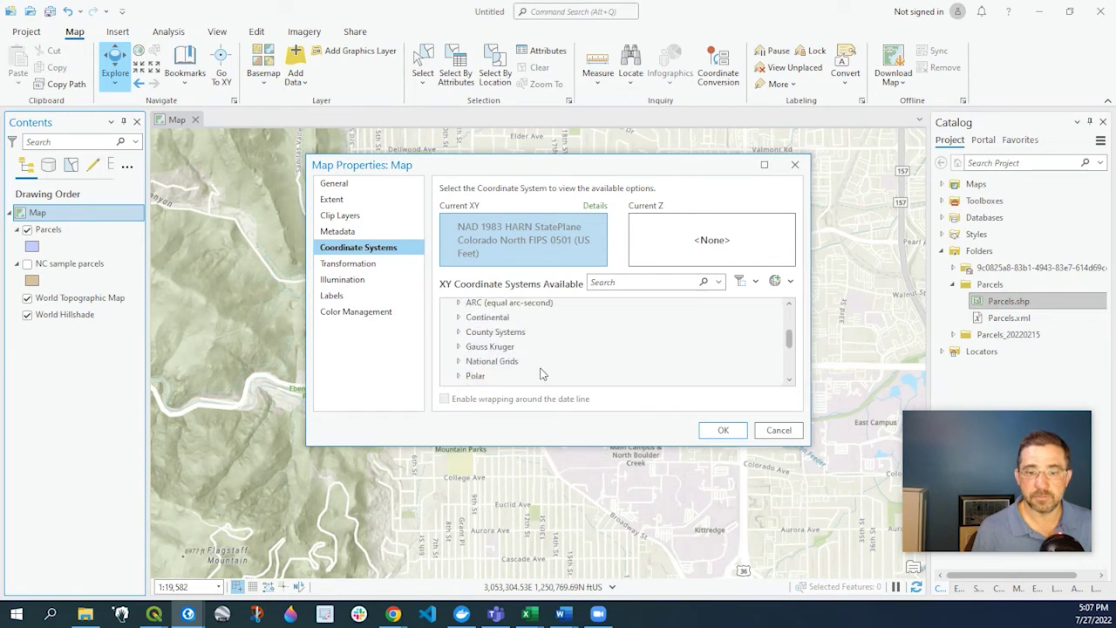
{"action": "scroll", "coordinate": [541, 371], "scroll_direction": "up", "scroll_amount": 1}
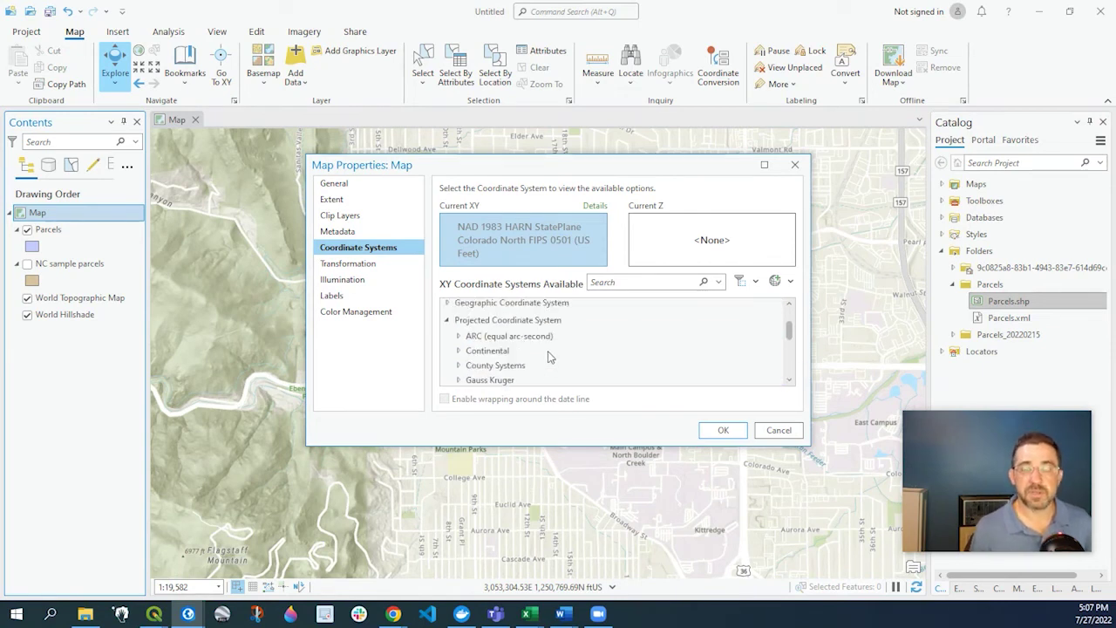